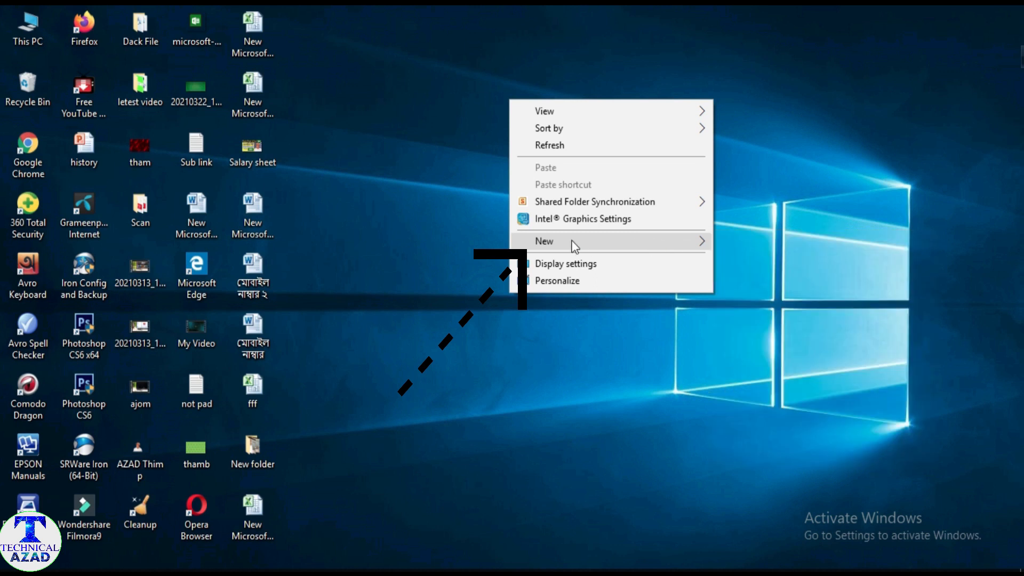
Create a new Microsoft Excel worksheet on the desktop with its default name and open it.
{"action": "mouse_move", "coordinate": [605, 241]}
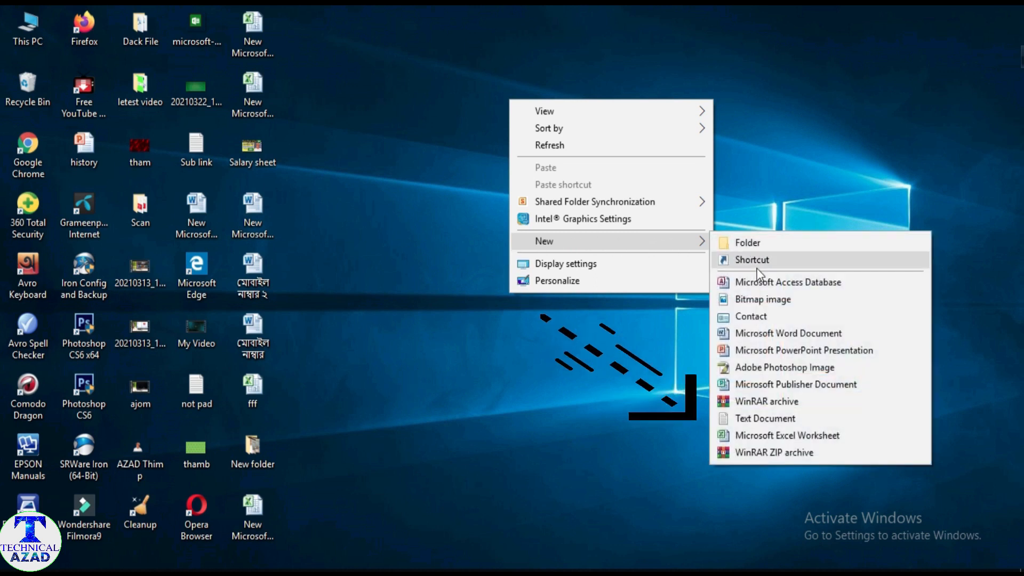
{"action": "left_click", "coordinate": [808, 432]}
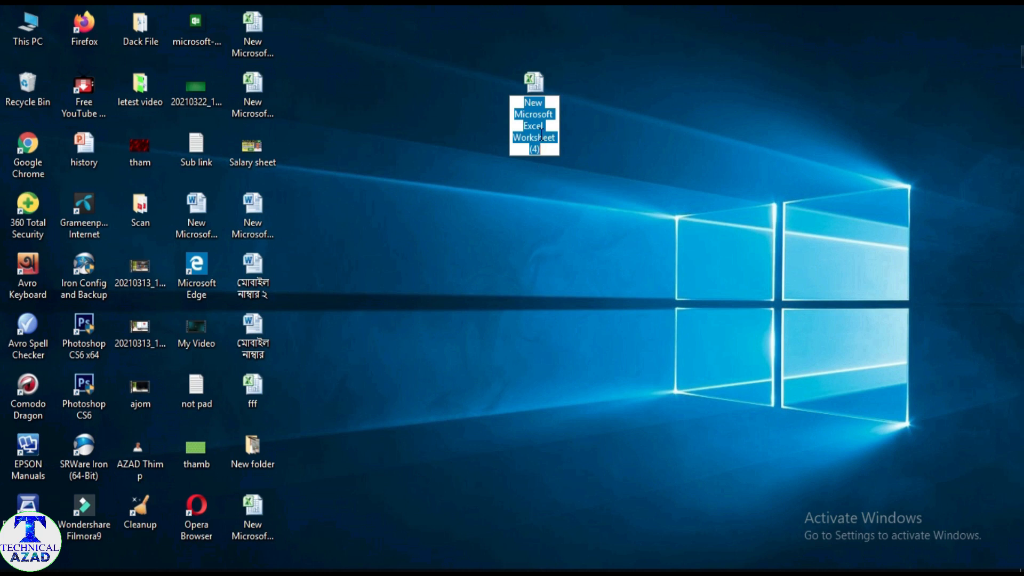
{"action": "left_click", "coordinate": [534, 88]}
{"action": "double_click", "coordinate": [535, 87]}
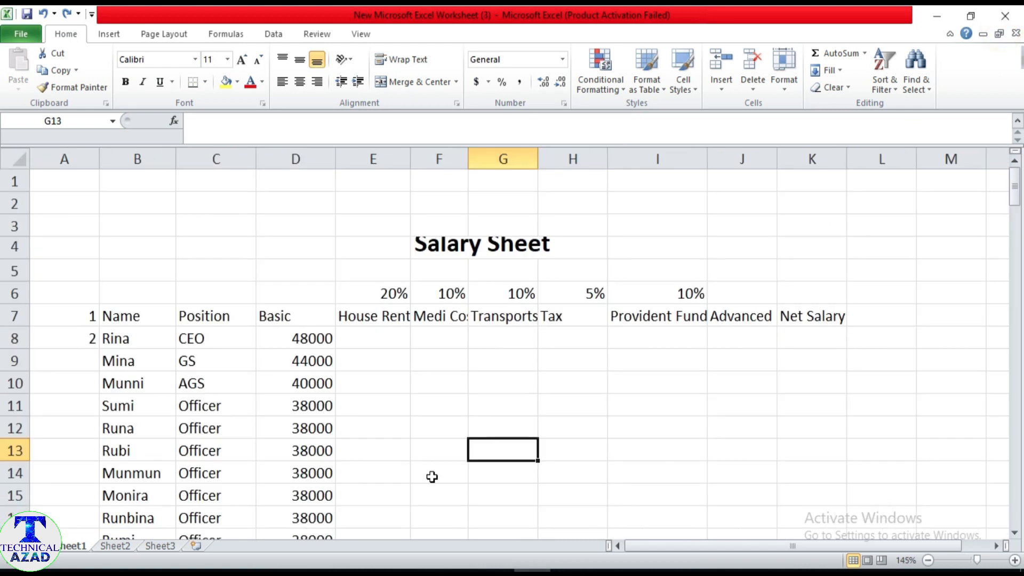
Merge and center the Salary Sheet title across the block B2:K5.
{"action": "scroll", "coordinate": [523, 355], "scroll_direction": "down", "scroll_amount": 1}
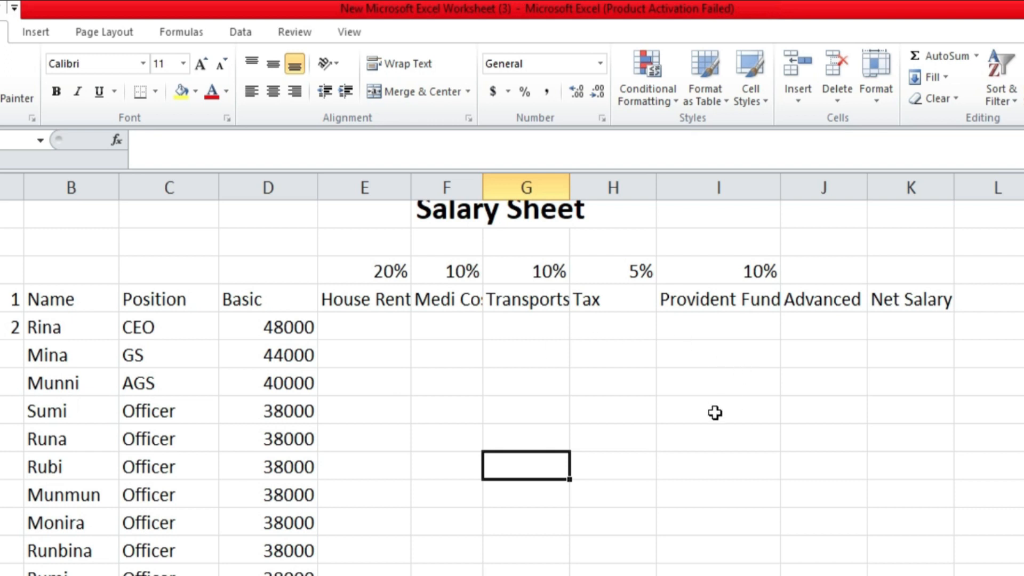
{"action": "scroll", "coordinate": [653, 340], "scroll_direction": "up", "scroll_amount": 1}
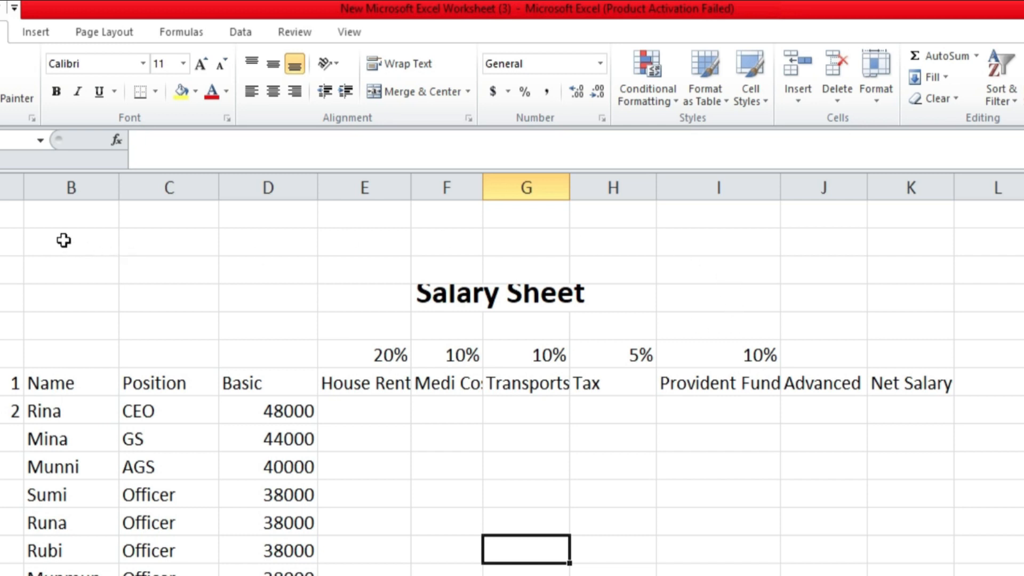
{"action": "left_click_drag", "start_coordinate": [63, 240], "coordinate": [887, 315]}
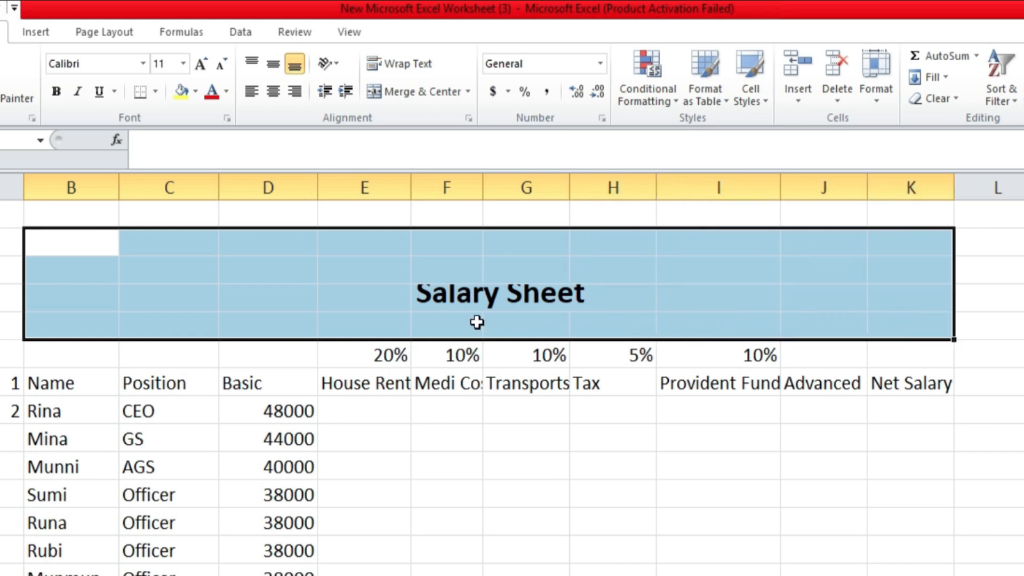
{"action": "left_click", "coordinate": [433, 91]}
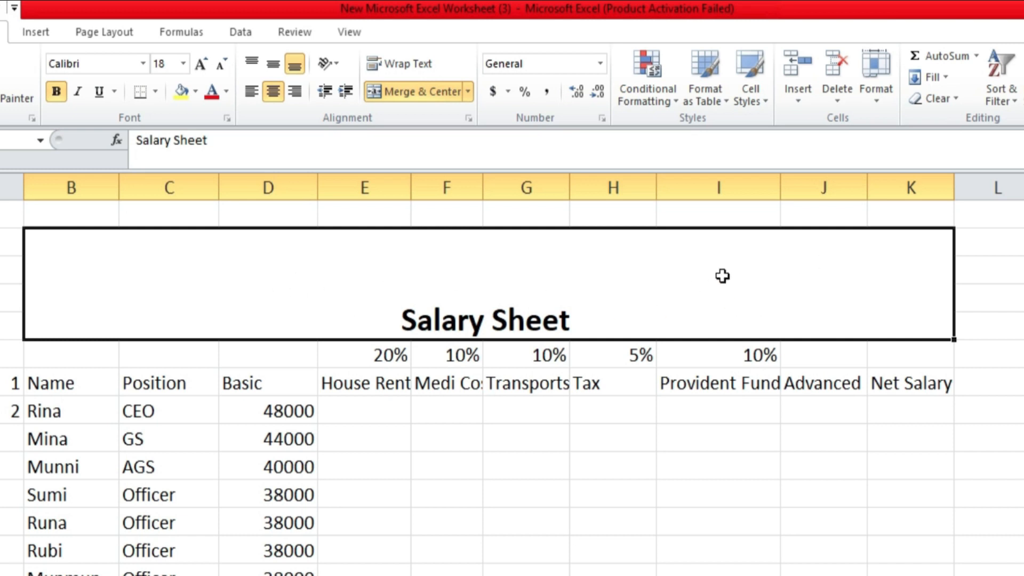
Give the merged Salary Sheet title a yellow fill and red font color.
{"action": "left_click", "coordinate": [195, 91]}
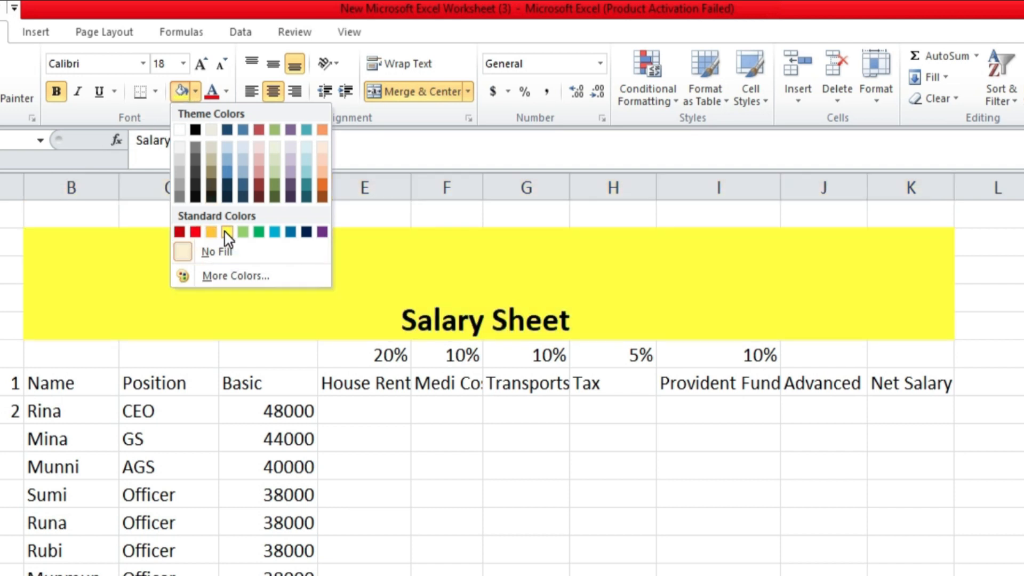
{"action": "left_click", "coordinate": [227, 232]}
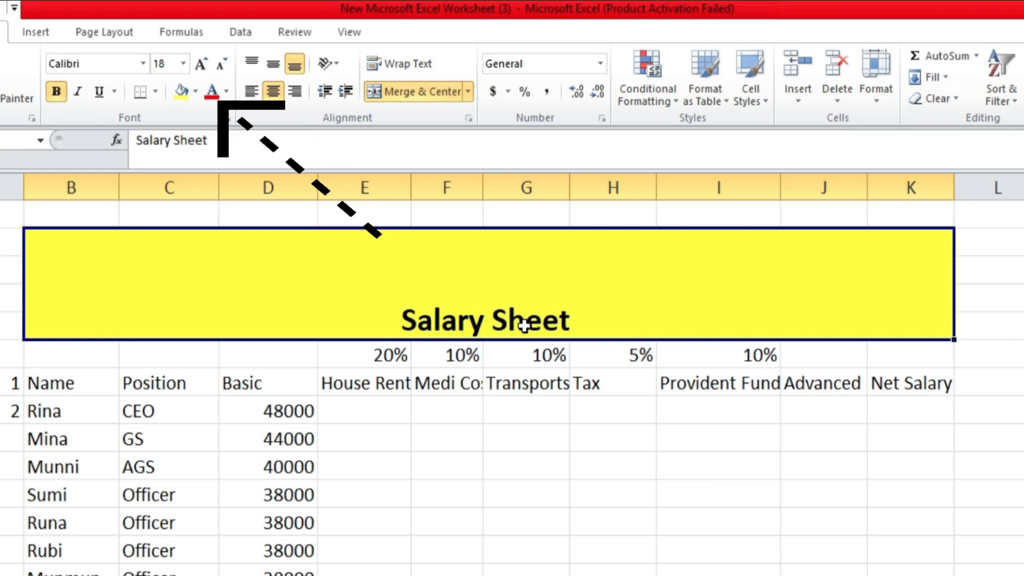
{"action": "left_click", "coordinate": [227, 92]}
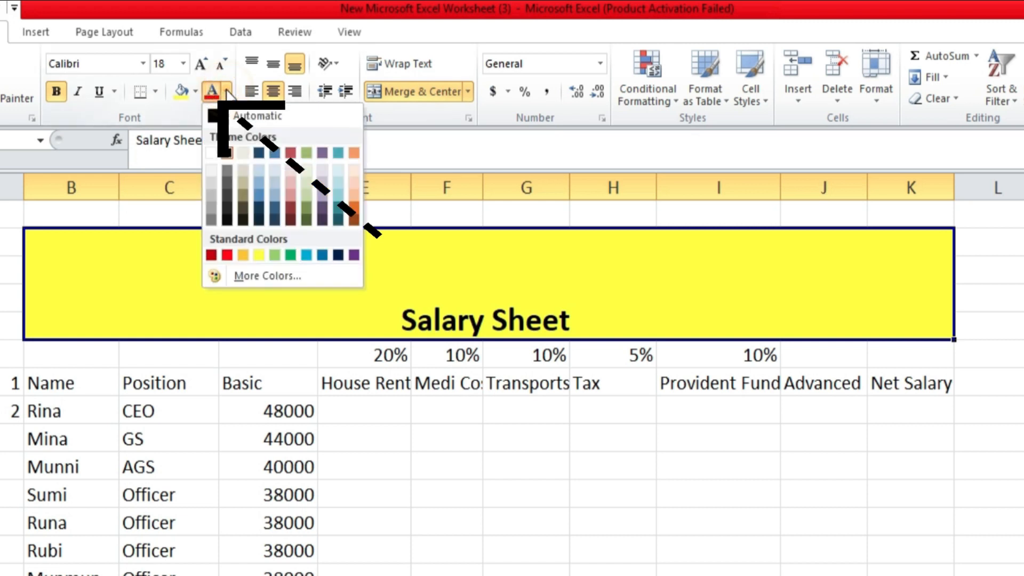
{"action": "left_click", "coordinate": [227, 255]}
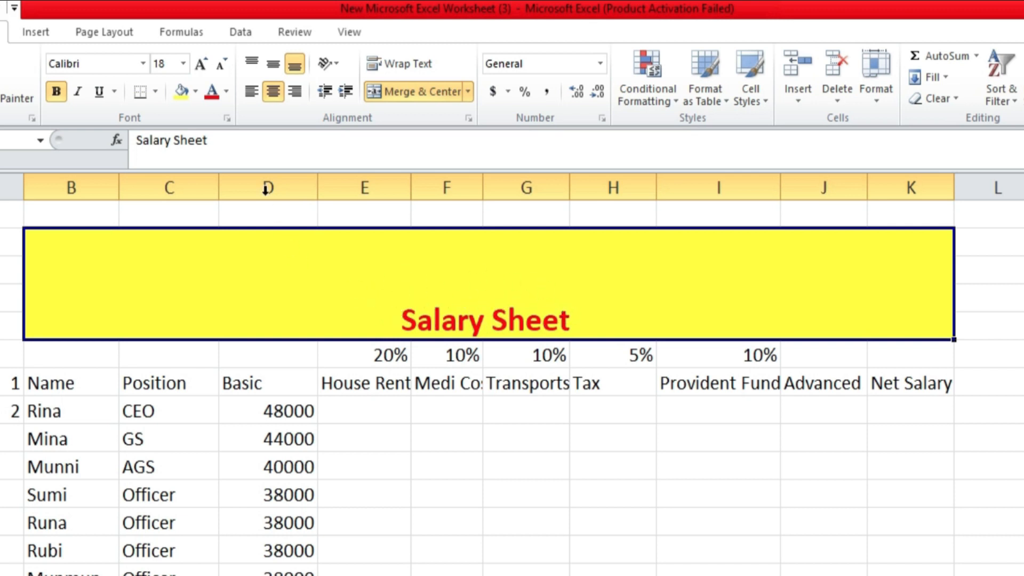
Enlarge the Salary Sheet title's font to size 48.
{"action": "left_click", "coordinate": [200, 65]}
{"action": "left_click", "coordinate": [200, 65]}
{"action": "left_click", "coordinate": [200, 65]}
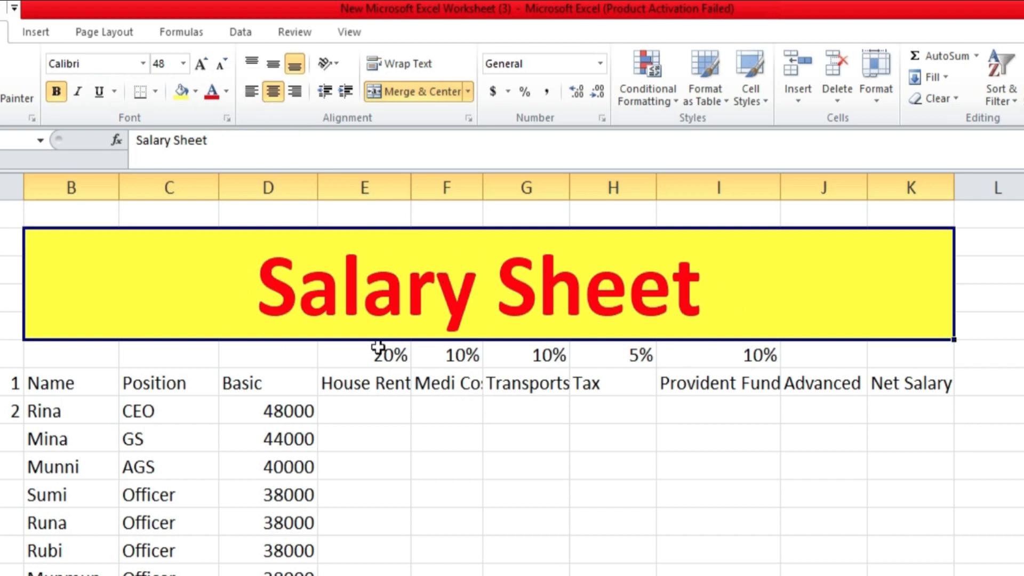
{"action": "left_click", "coordinate": [436, 455]}
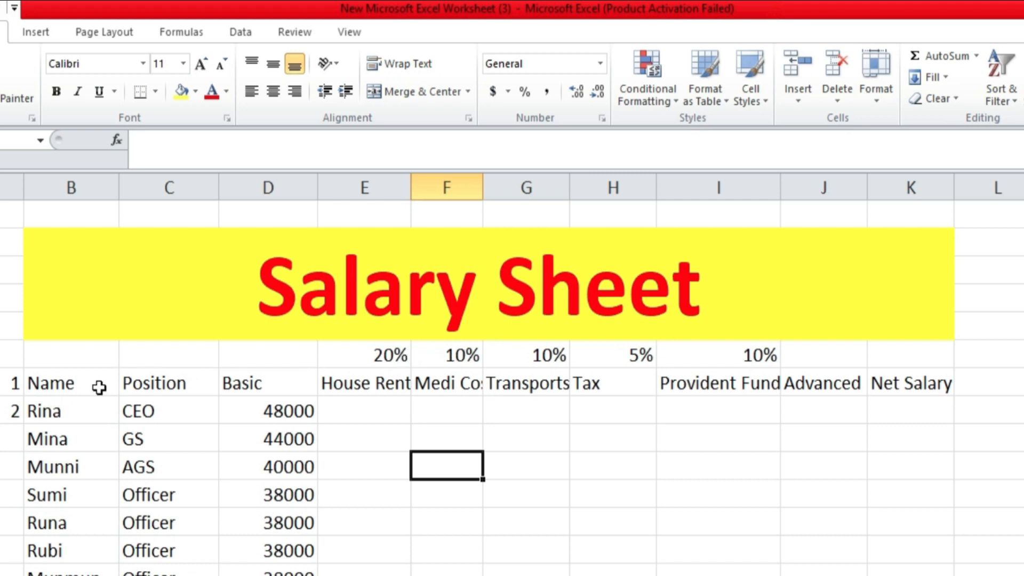
Extend the serial number series starting with 1 and 2 in A7:A8 down column A to A18.
{"action": "left_click_drag", "start_coordinate": [345, 354], "coordinate": [708, 355]}
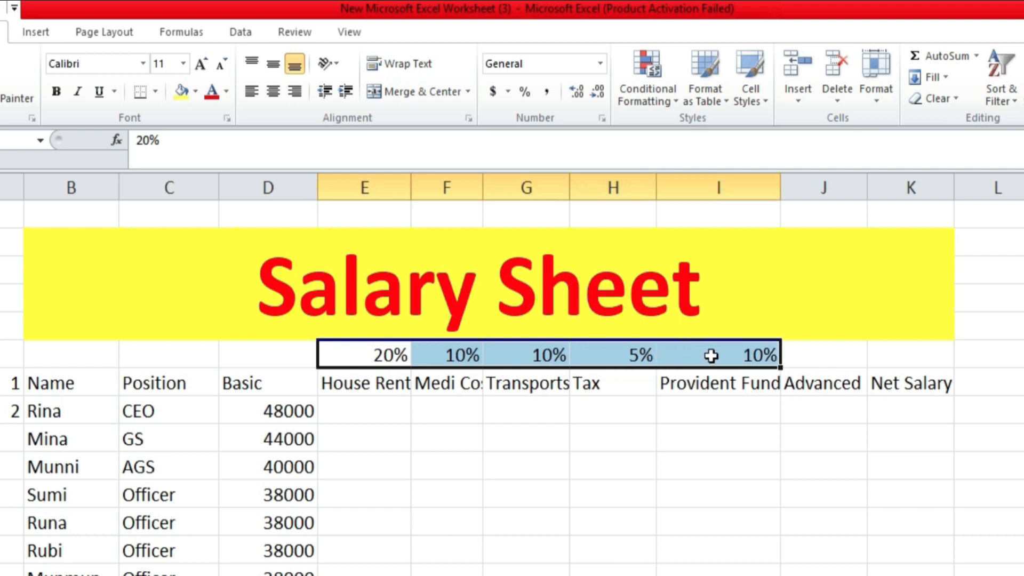
{"action": "left_click", "coordinate": [526, 437]}
{"action": "scroll", "coordinate": [9, 479], "scroll_direction": "down", "scroll_amount": 1}
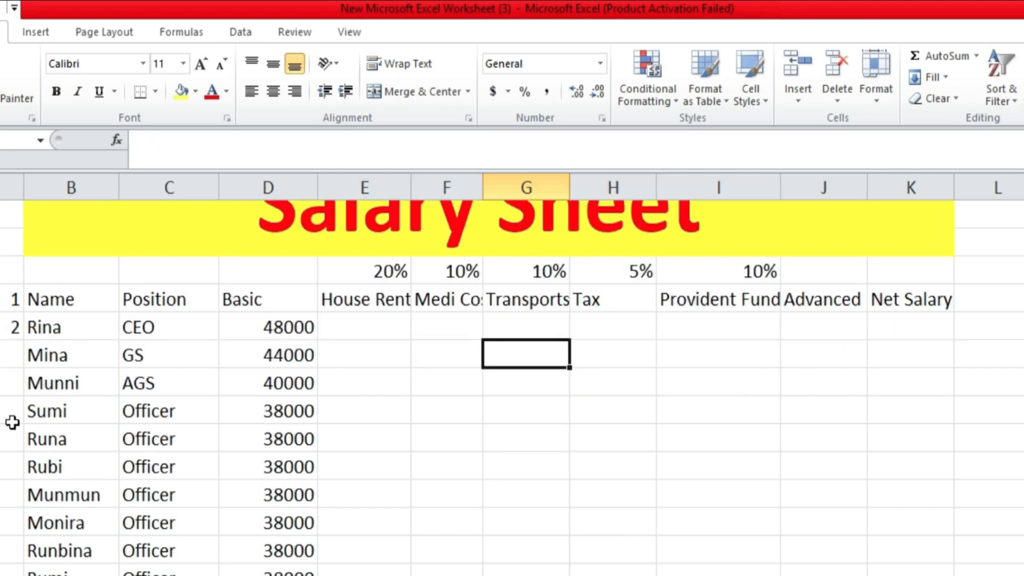
{"action": "left_click_drag", "start_coordinate": [4, 301], "coordinate": [3, 321]}
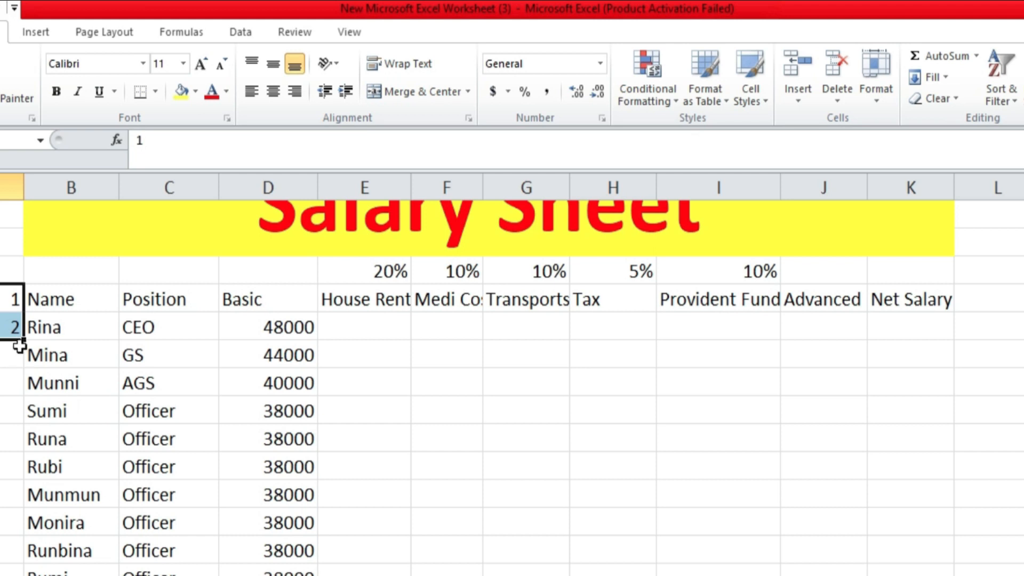
{"action": "left_click_drag", "start_coordinate": [24, 344], "coordinate": [23, 570]}
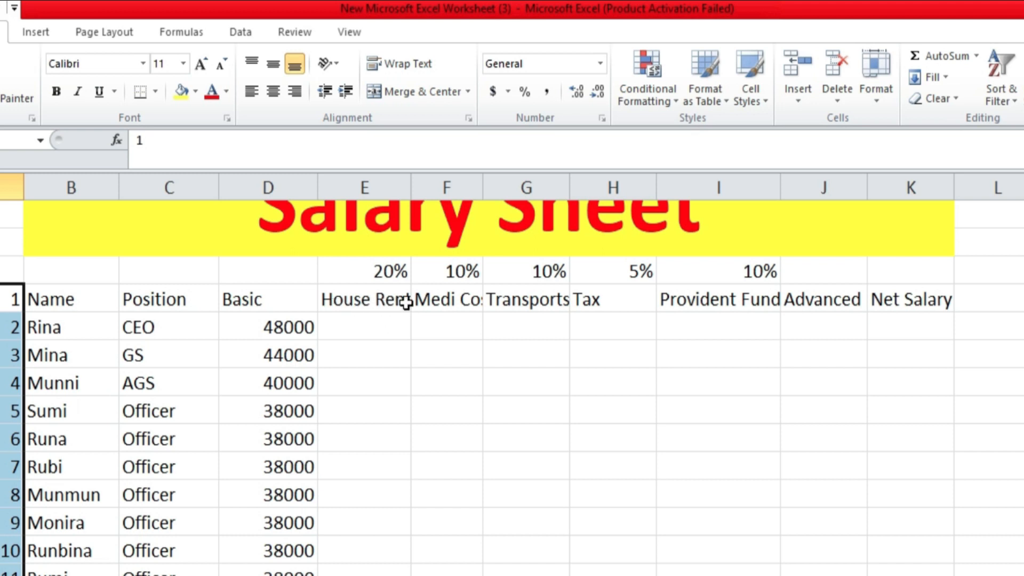
Widen columns E, F, G, I, J and K so the House Rent, Medi Cost, Transports, Provident Fund, Advanced and Net Salary headings fit.
{"action": "left_click_drag", "start_coordinate": [411, 179], "coordinate": [415, 180]}
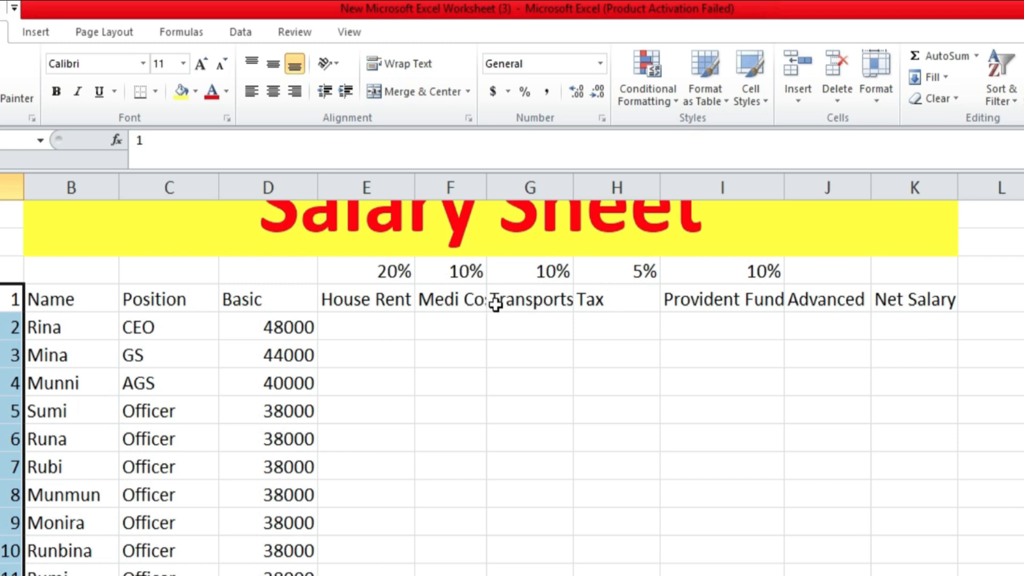
{"action": "left_click_drag", "start_coordinate": [488, 182], "coordinate": [509, 182]}
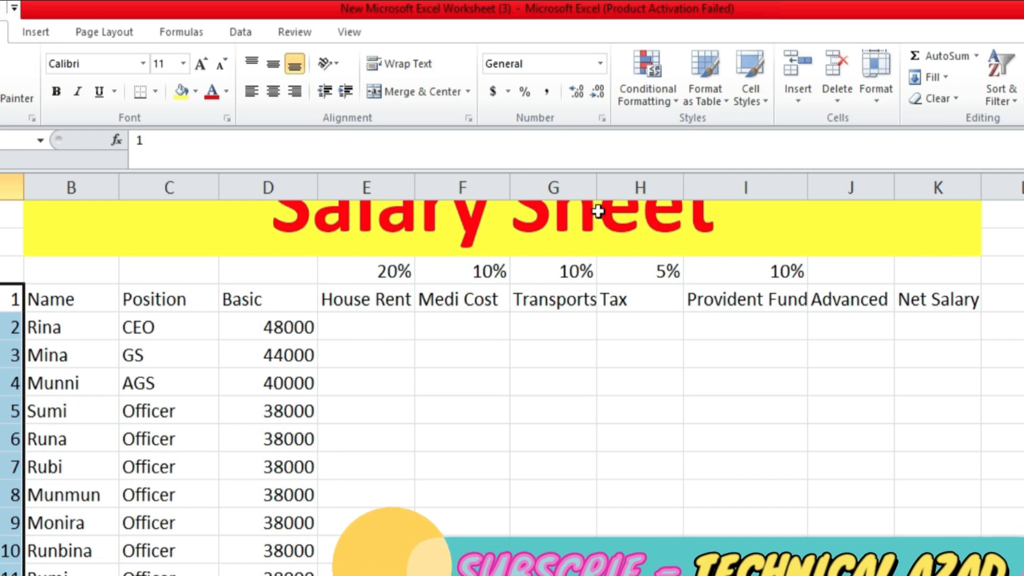
{"action": "left_click_drag", "start_coordinate": [597, 184], "coordinate": [616, 185]}
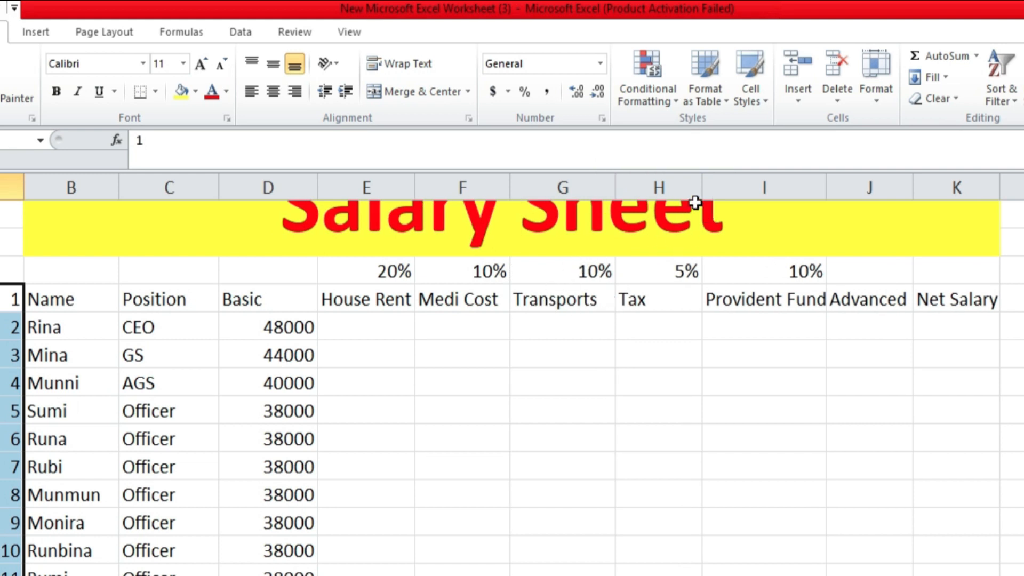
{"action": "left_click_drag", "start_coordinate": [827, 182], "coordinate": [837, 181]}
{"action": "left_click_drag", "start_coordinate": [921, 186], "coordinate": [929, 186]}
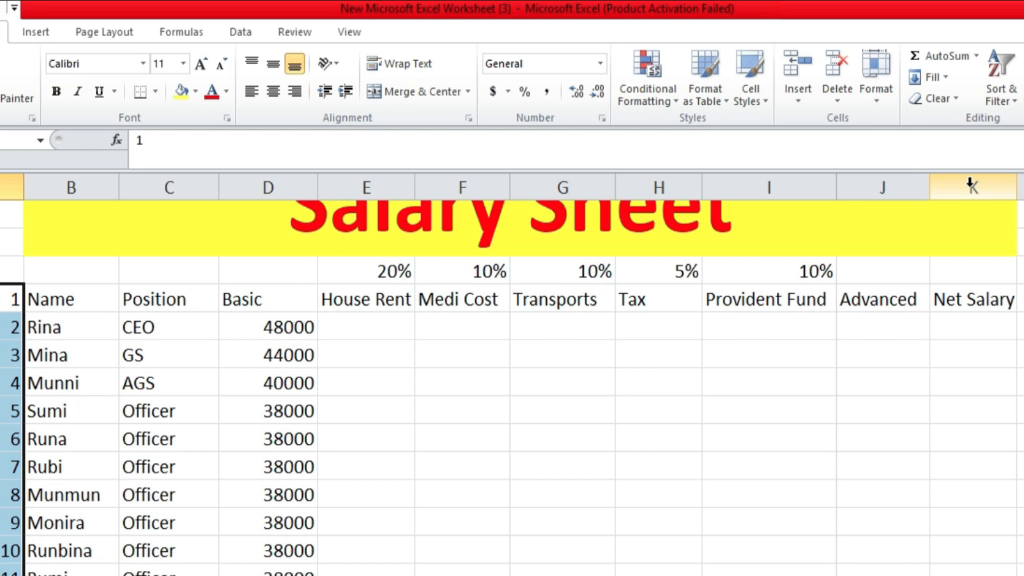
{"action": "left_click_drag", "start_coordinate": [1018, 187], "coordinate": [1023, 186]}
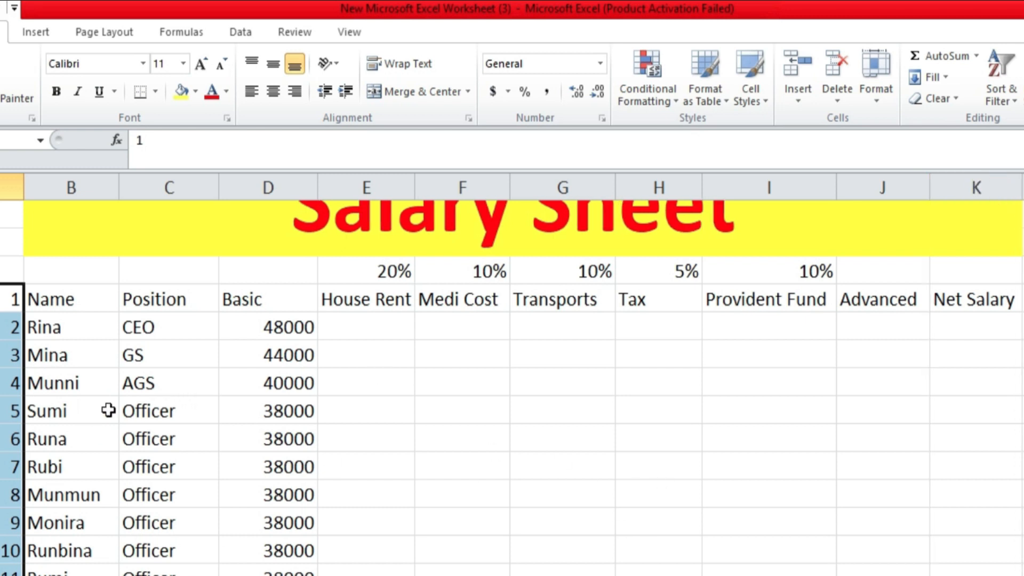
{"action": "left_click", "coordinate": [426, 411]}
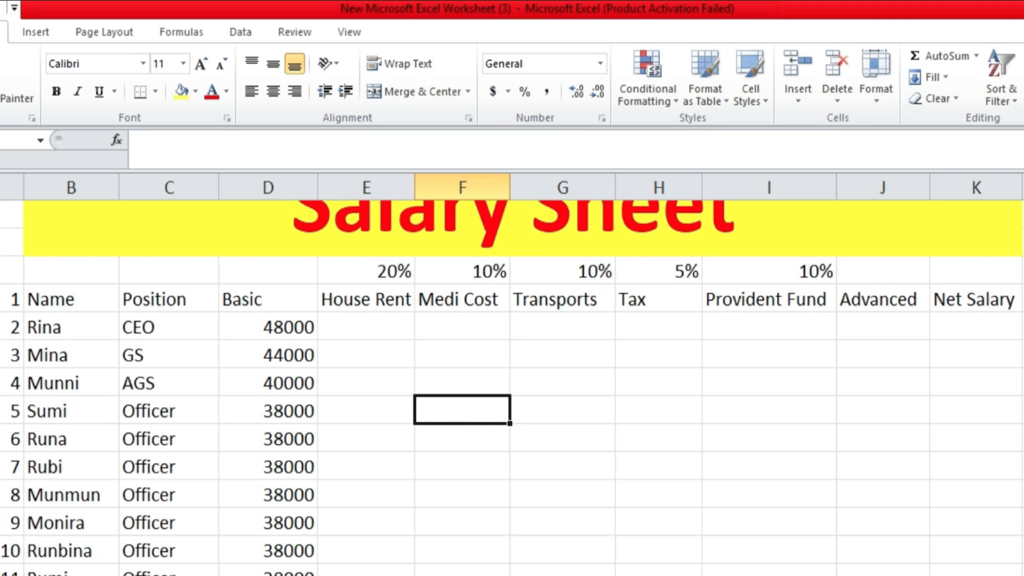
Center the contents of the salary table horizontally, from the row 7 headings down through the employee rows in columns A to K.
{"action": "left_click_drag", "start_coordinate": [13, 299], "coordinate": [989, 570]}
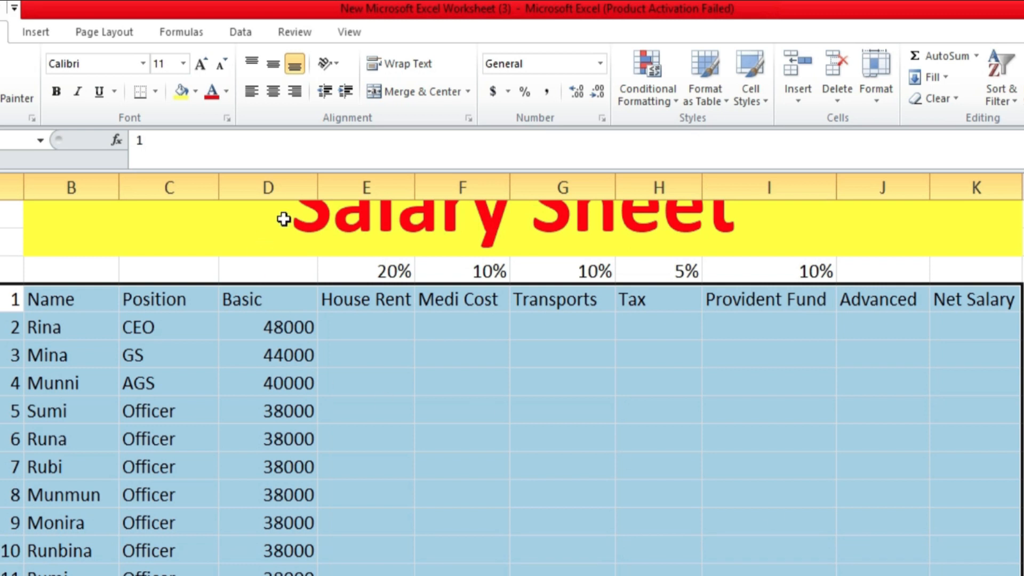
{"action": "left_click", "coordinate": [273, 94]}
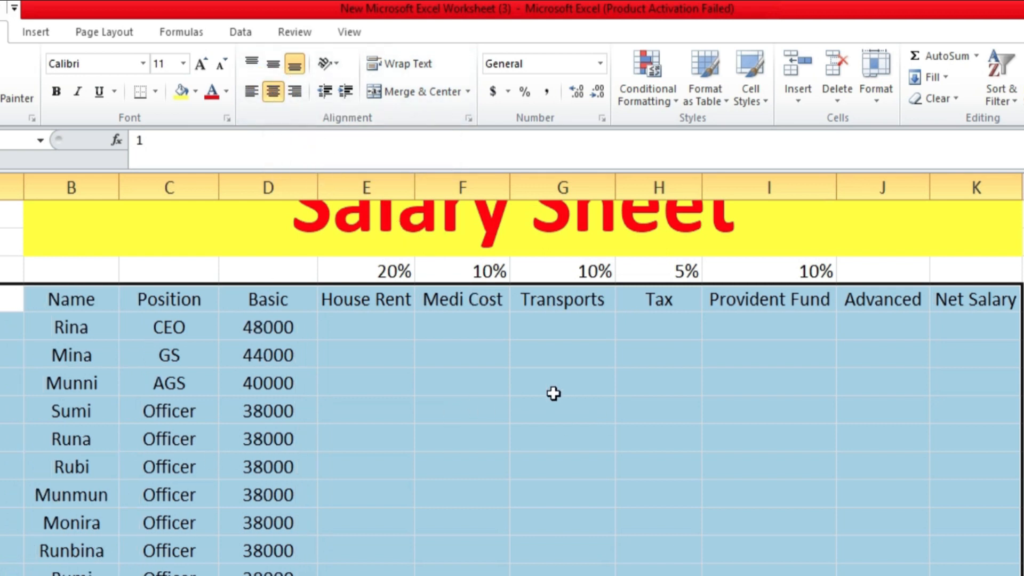
{"action": "left_click", "coordinate": [425, 415]}
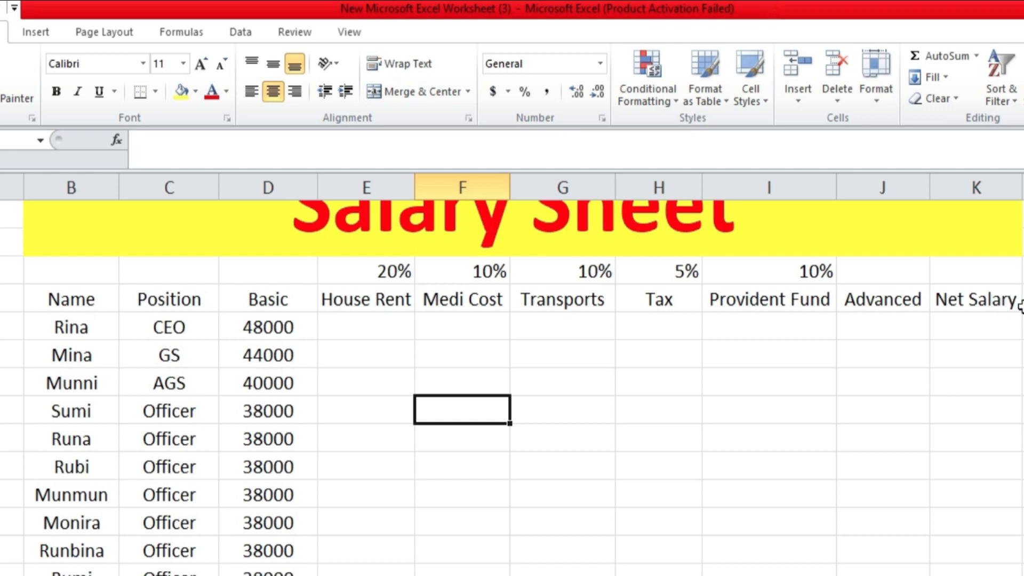
Format the heading row A7:K7 with font size 12 and a light green fill.
{"action": "left_click_drag", "start_coordinate": [6, 299], "coordinate": [978, 299]}
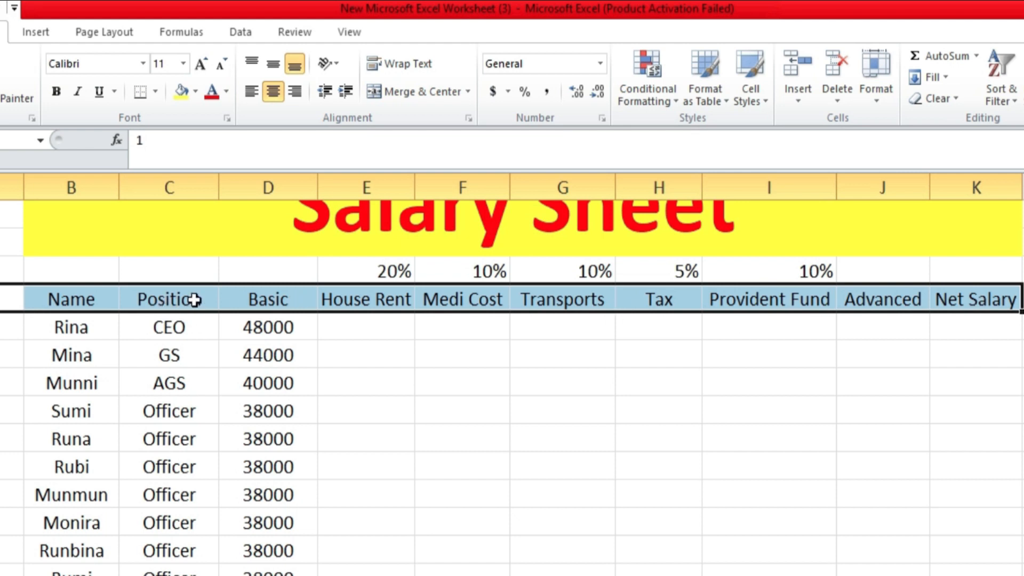
{"action": "left_click", "coordinate": [197, 68]}
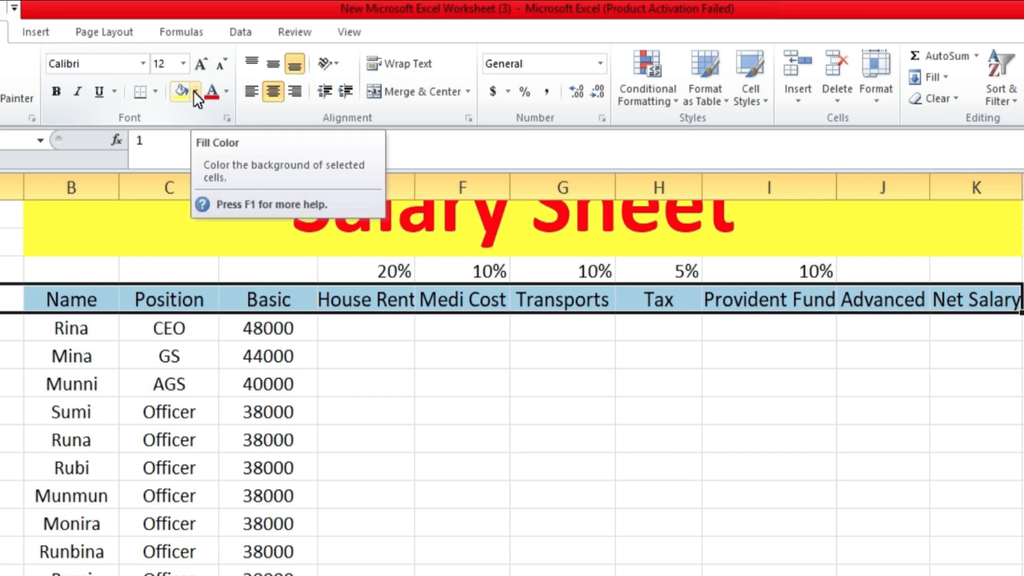
{"action": "left_click", "coordinate": [195, 91]}
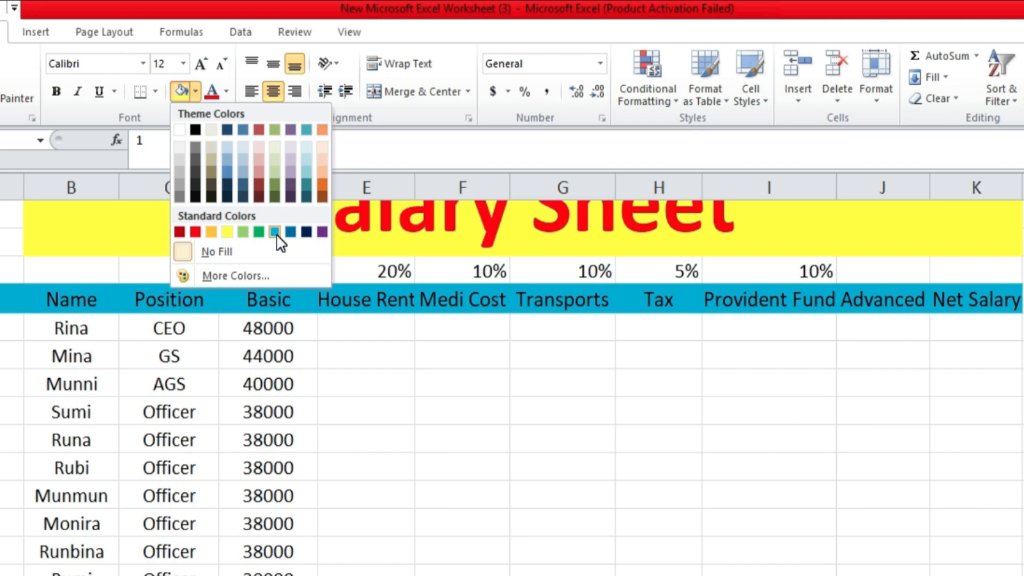
{"action": "left_click", "coordinate": [243, 232]}
{"action": "left_click", "coordinate": [528, 382]}
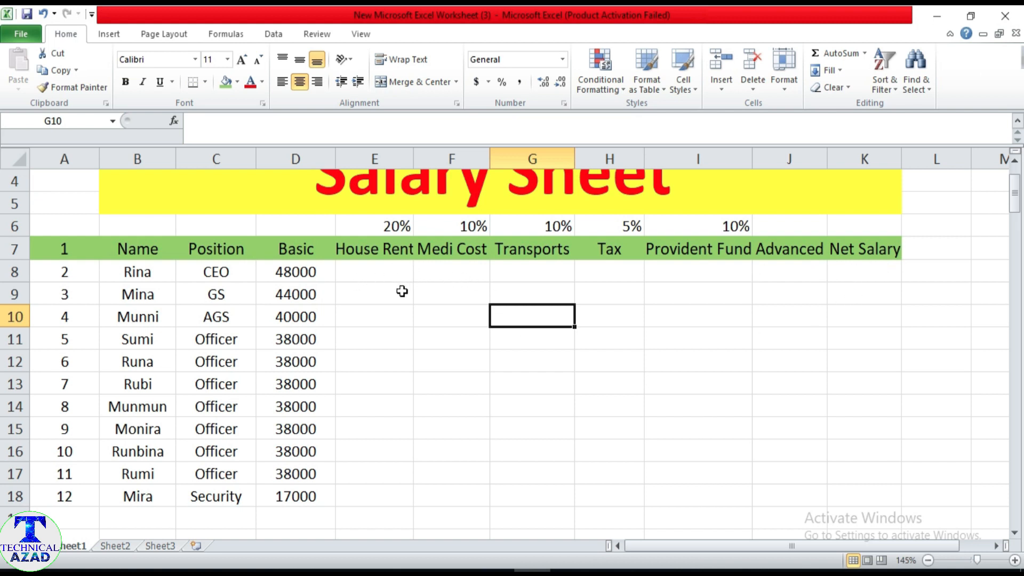
Switch to the Word document and review the salary problem and the rules for calculating each allowance and deduction.
{"action": "key", "text": "alt+Tab"}
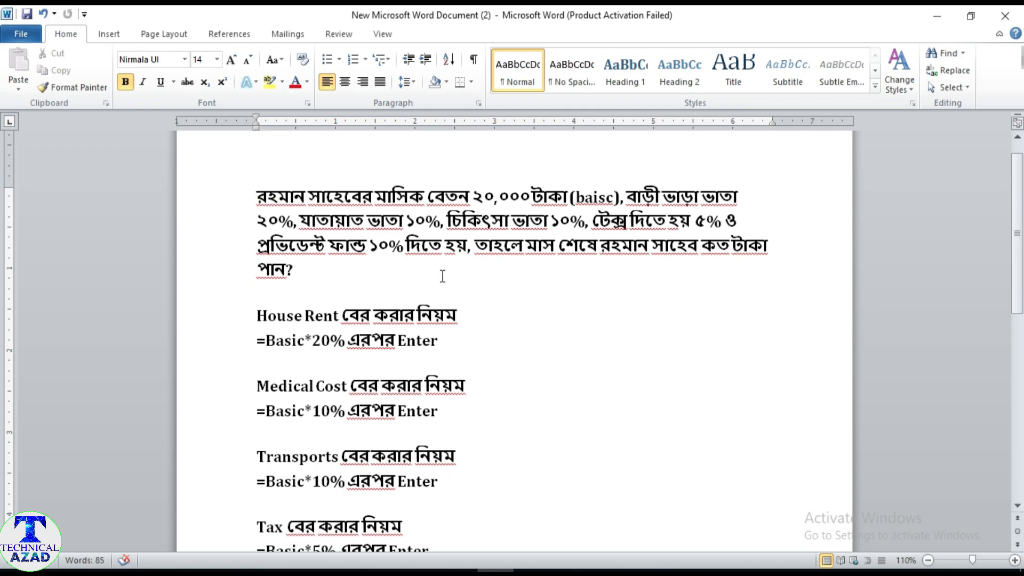
{"action": "scroll", "coordinate": [412, 259], "scroll_direction": "down", "scroll_amount": 1}
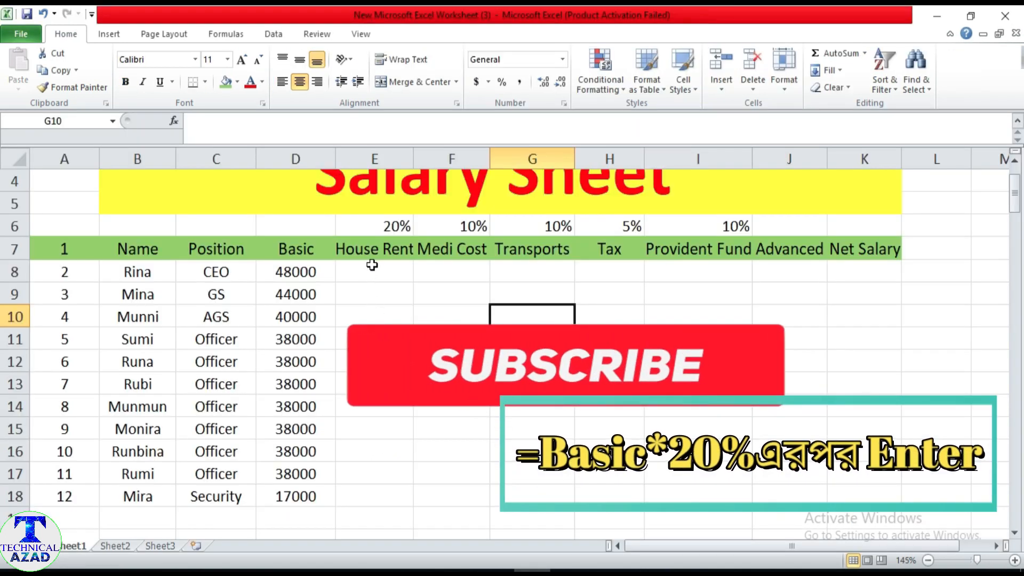
Calculate House Rent in E8 with the formula =D8*20% and fill it down through E18 for all employees.
{"action": "left_click", "coordinate": [372, 265]}
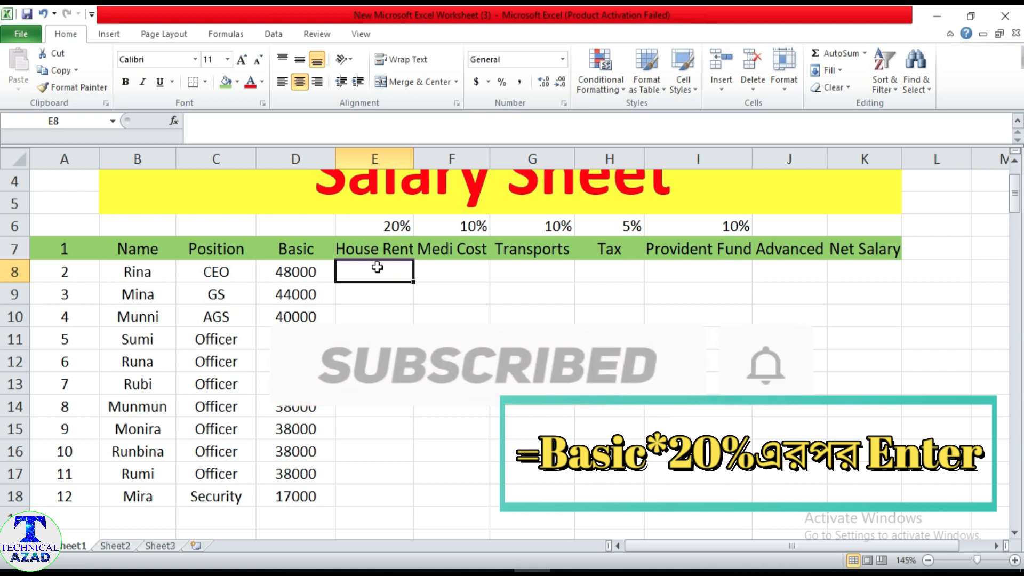
{"action": "type", "text": "="}
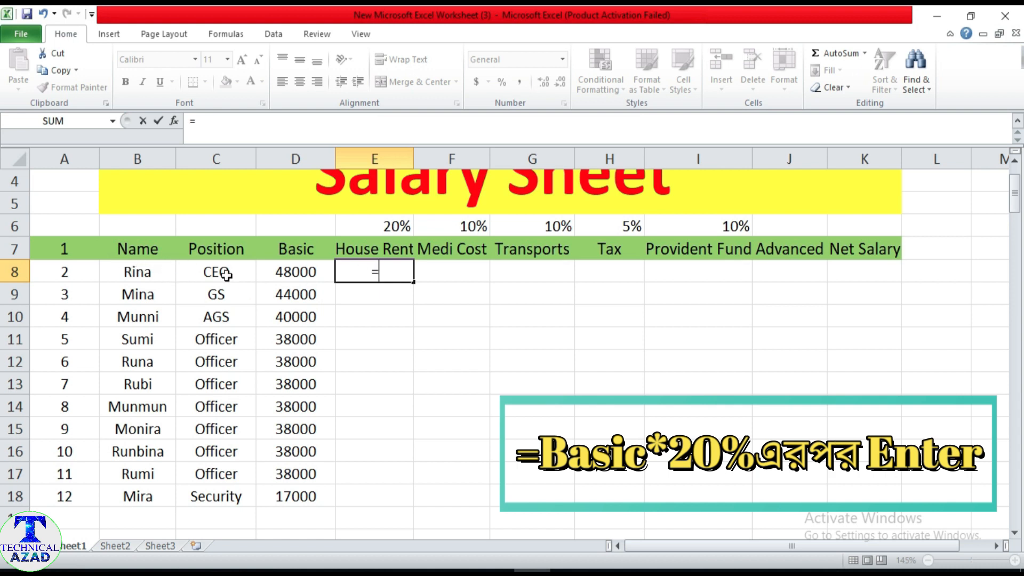
{"action": "left_click", "coordinate": [291, 272]}
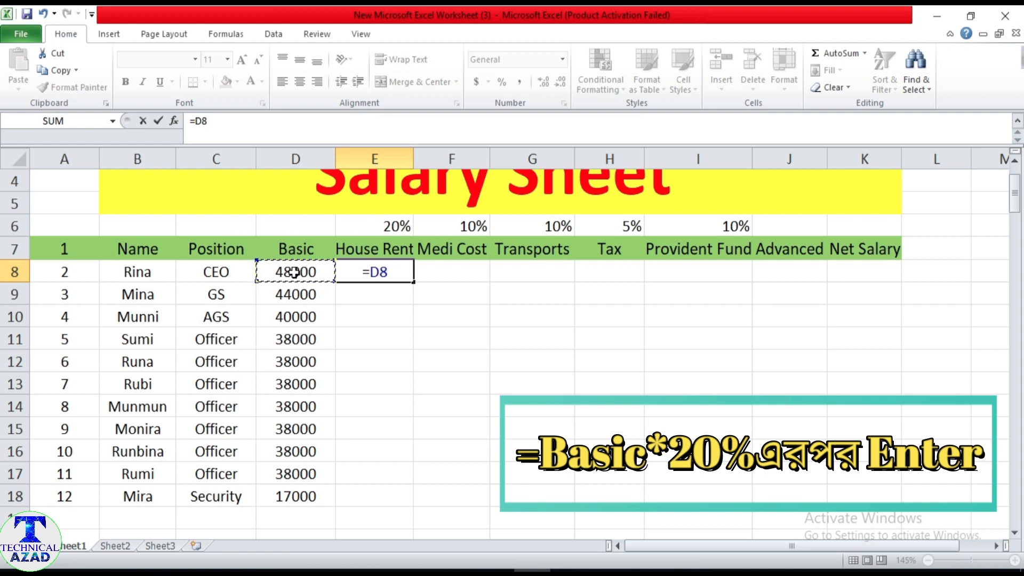
{"action": "type", "text": "*"}
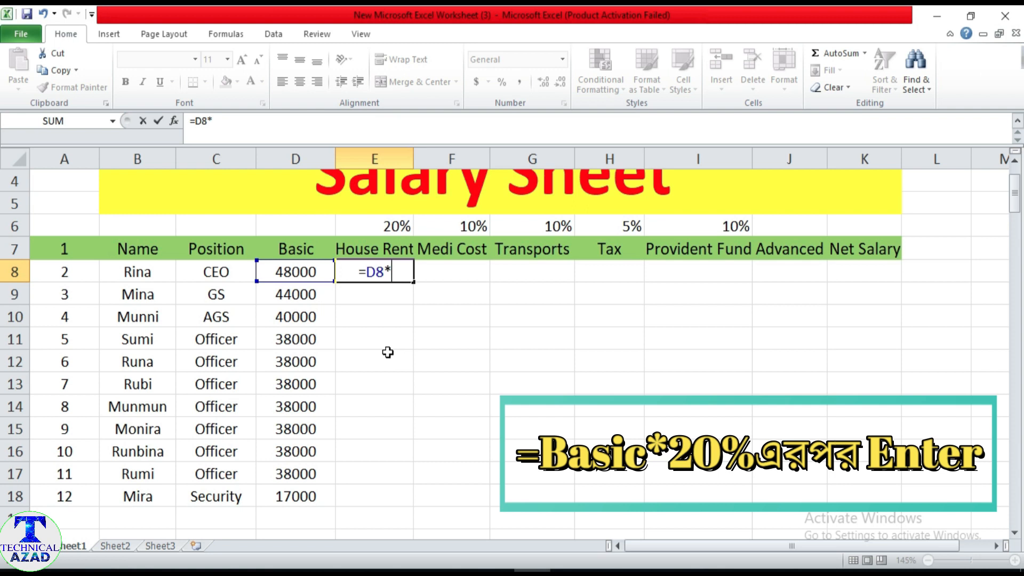
{"action": "type", "text": "20"}
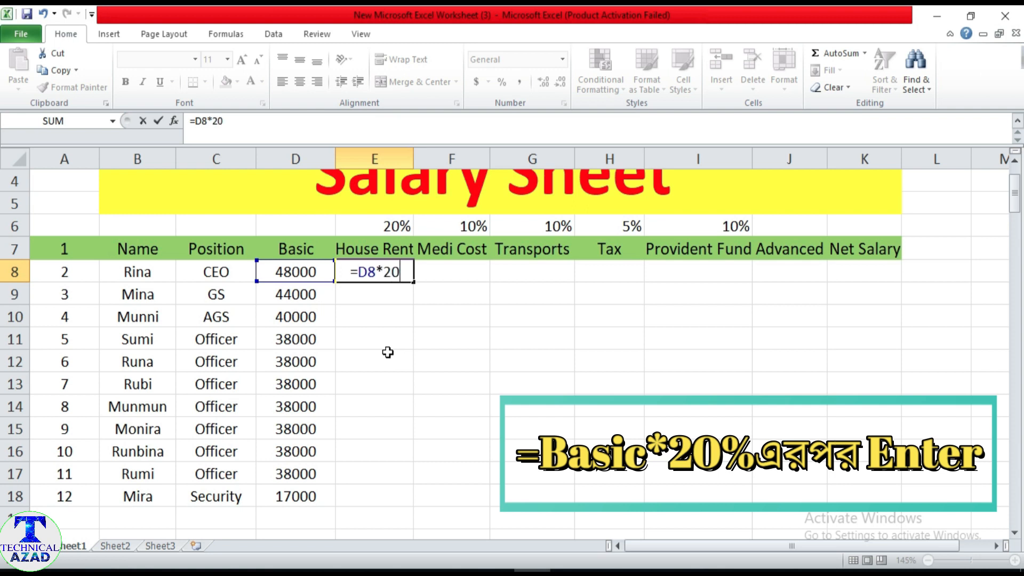
{"action": "type", "text": "%"}
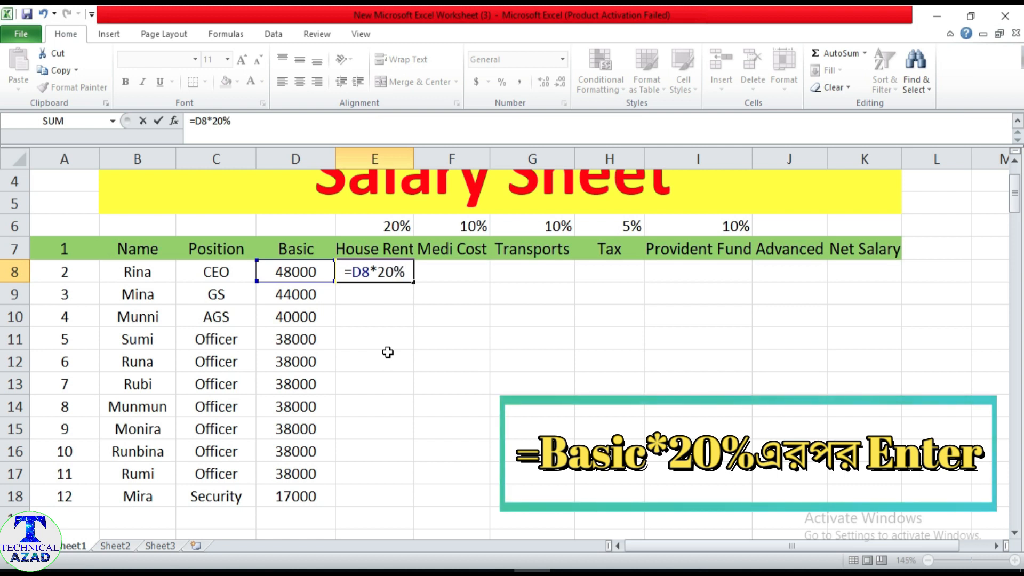
{"action": "key", "text": "Return"}
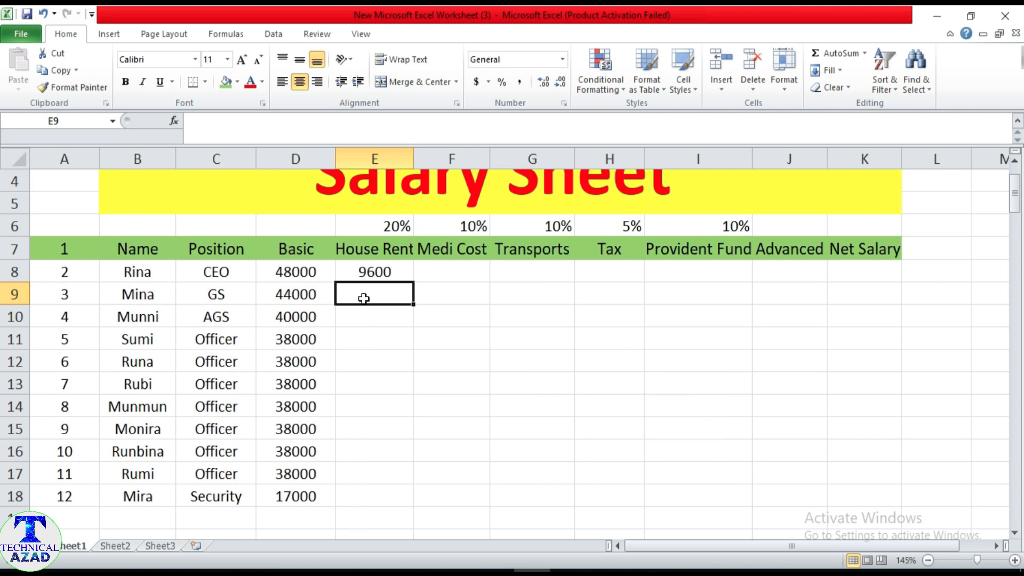
{"action": "left_click", "coordinate": [368, 272]}
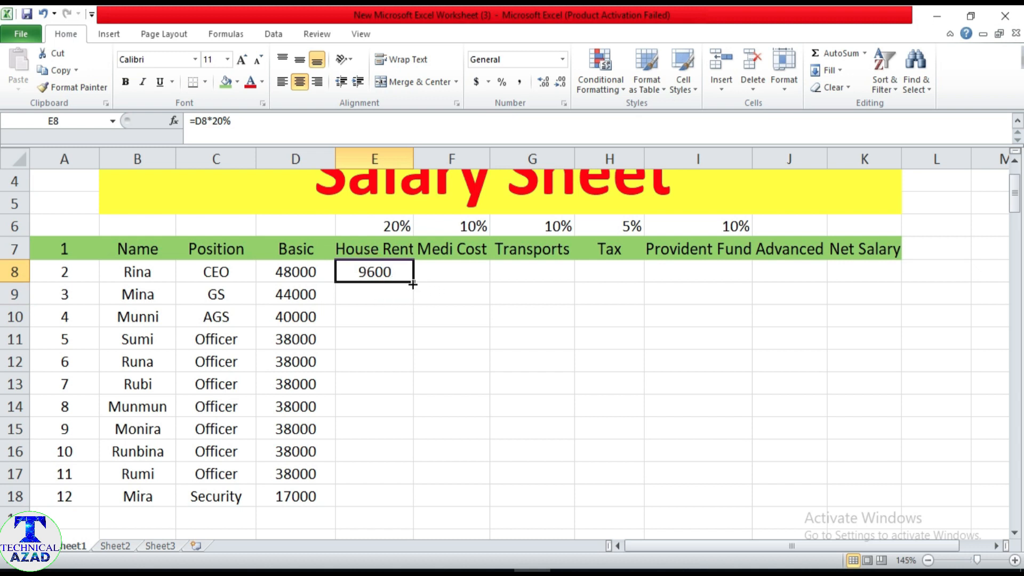
{"action": "left_click_drag", "start_coordinate": [412, 284], "coordinate": [413, 505]}
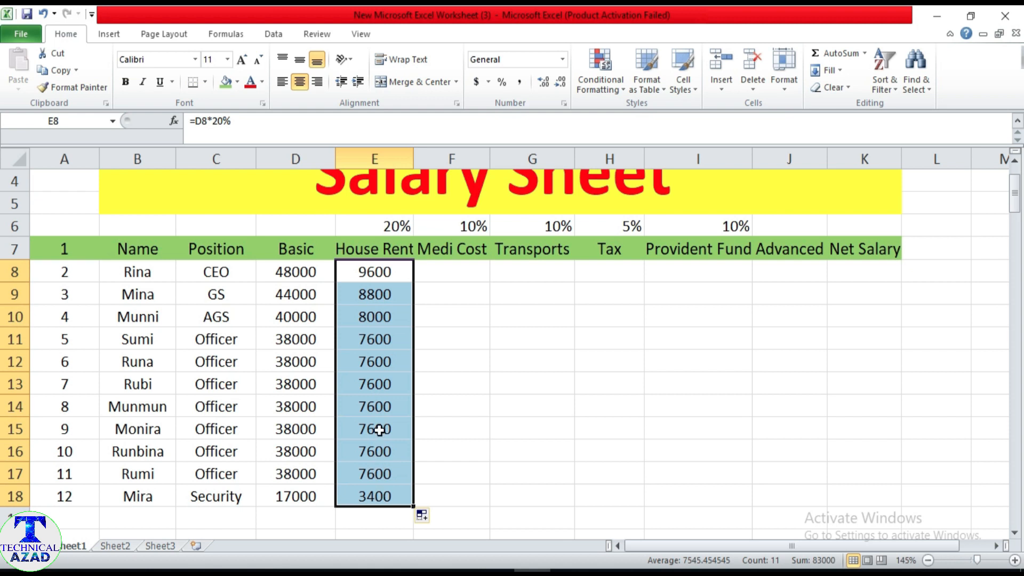
Check the Medical Cost rule in the Word document, enter =D8*10% in F8 under Medi Cost and fill it down through F18.
{"action": "left_click", "coordinate": [451, 277]}
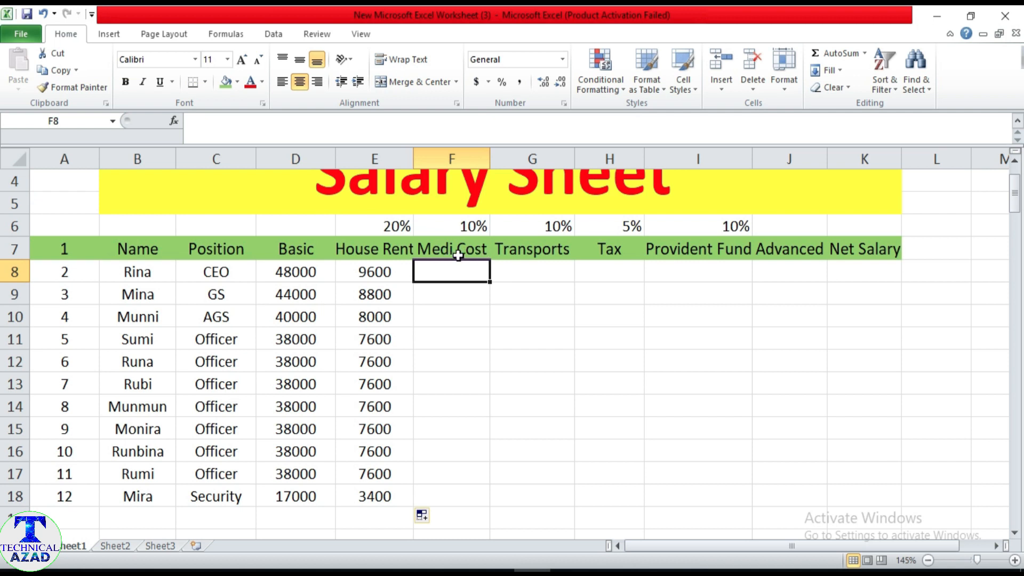
{"action": "left_click", "coordinate": [493, 571]}
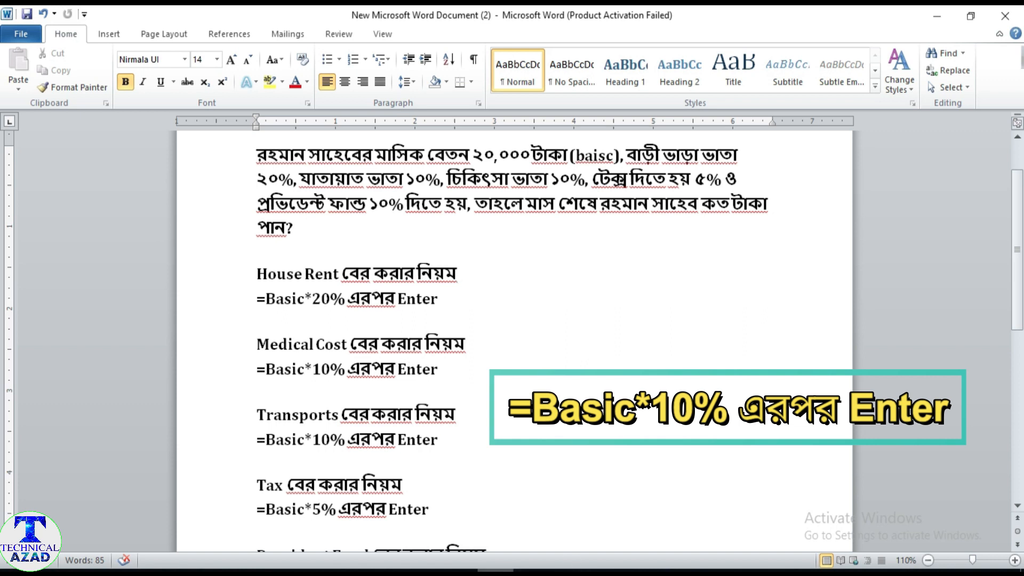
{"action": "left_click", "coordinate": [532, 571]}
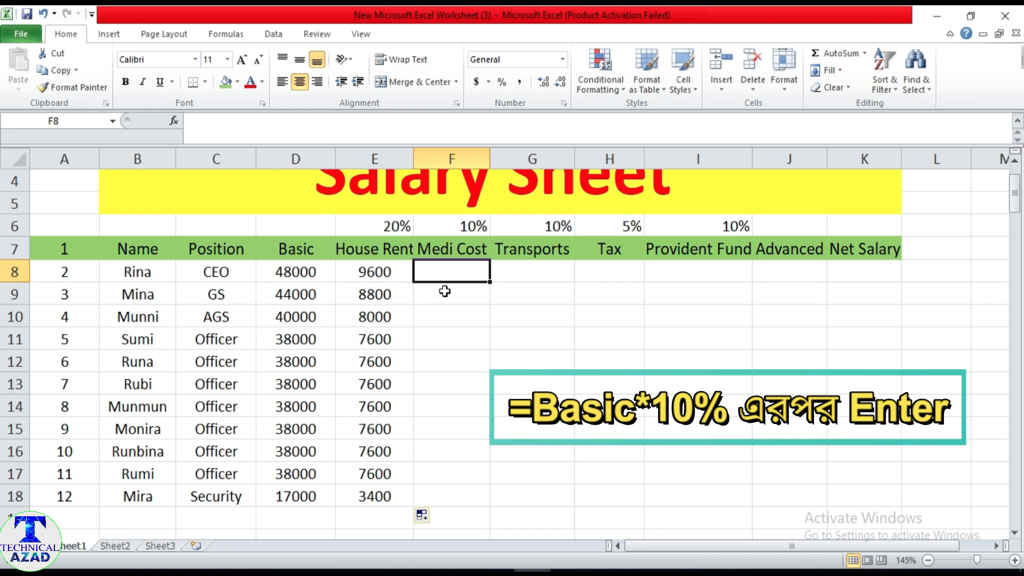
{"action": "type", "text": "="}
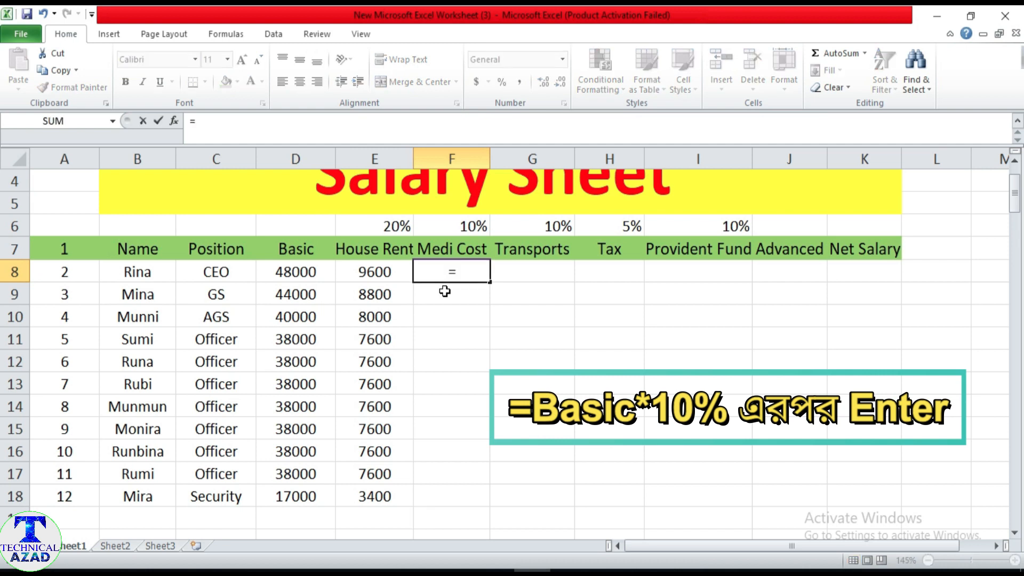
{"action": "left_click", "coordinate": [304, 273]}
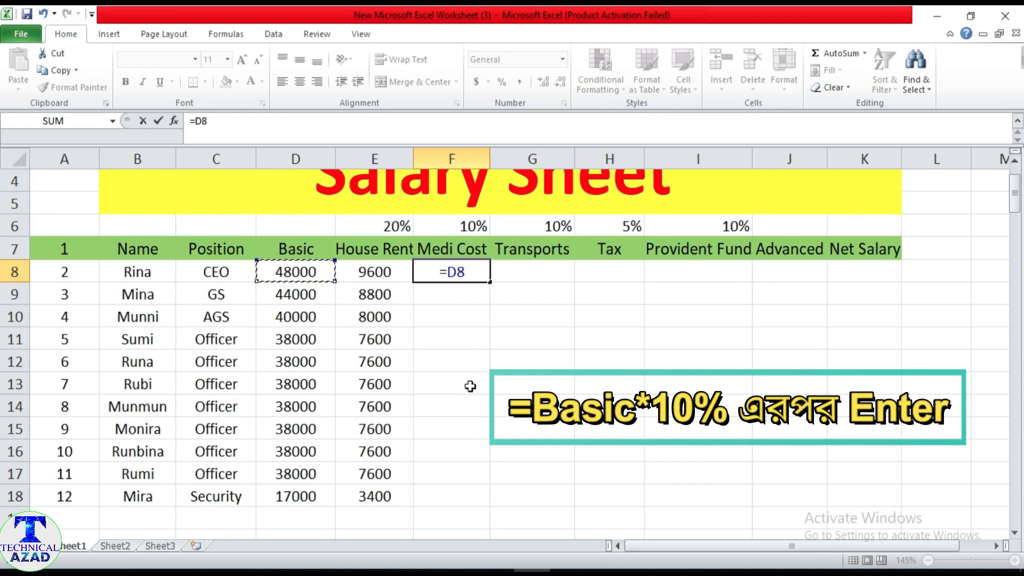
{"action": "type", "text": "*"}
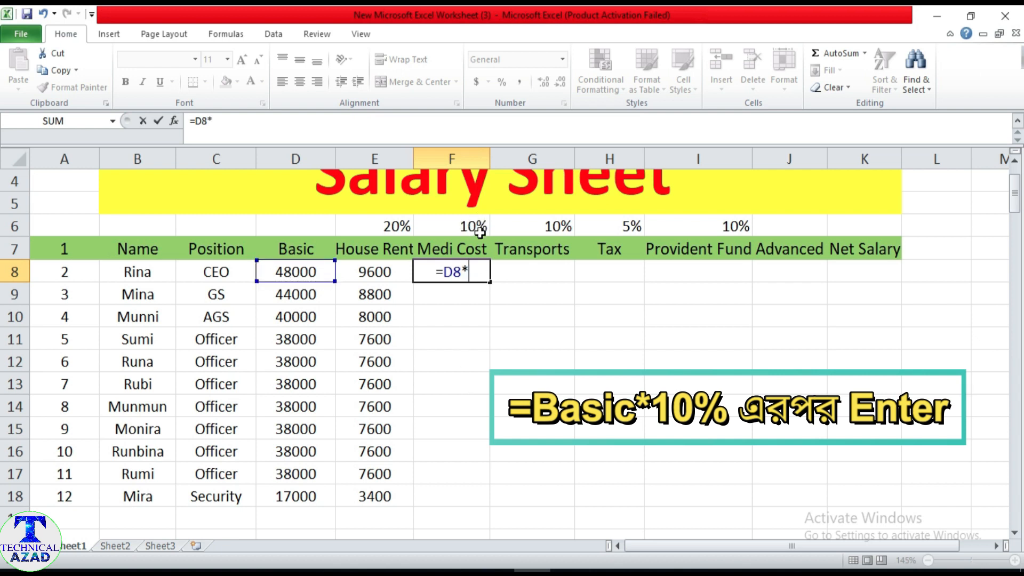
{"action": "type", "text": "10"}
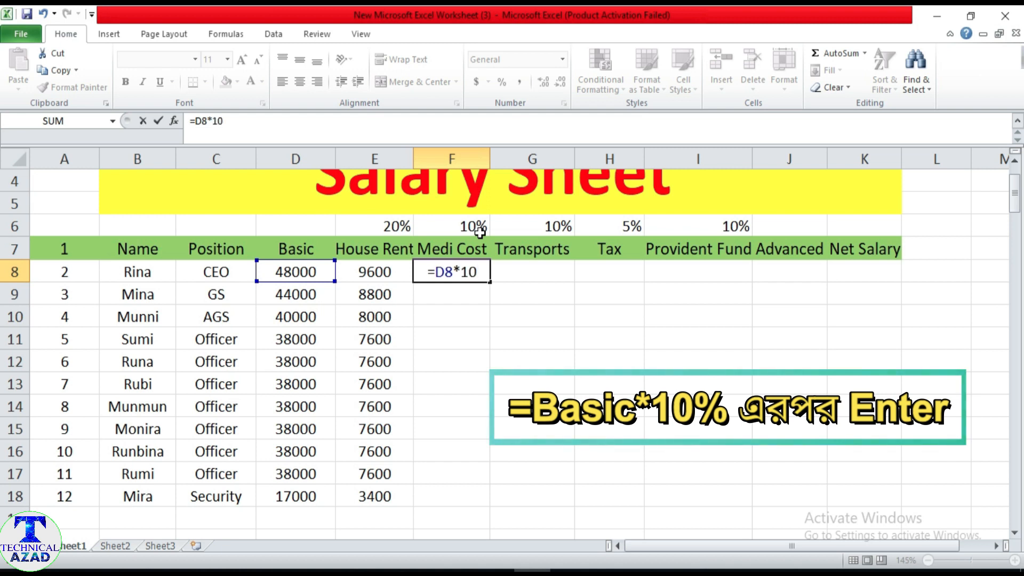
{"action": "type", "text": "%"}
{"action": "key", "text": "Return"}
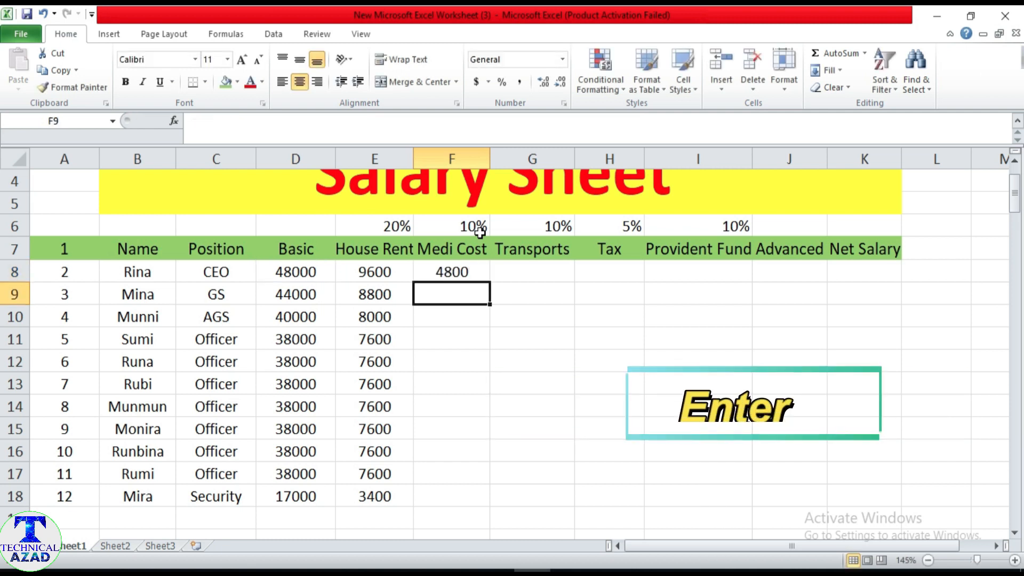
{"action": "left_click", "coordinate": [451, 273]}
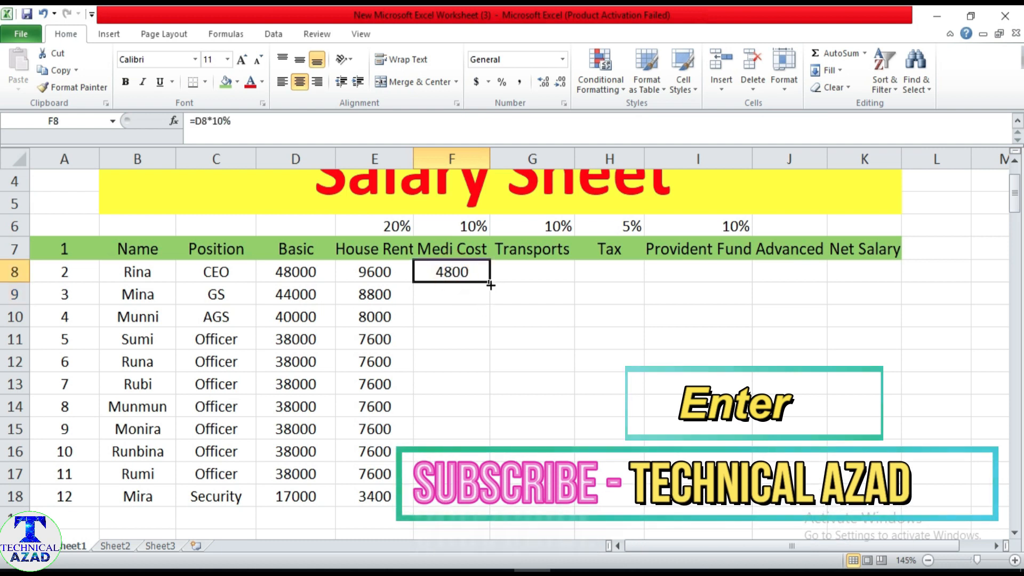
{"action": "left_click_drag", "start_coordinate": [489, 282], "coordinate": [484, 499]}
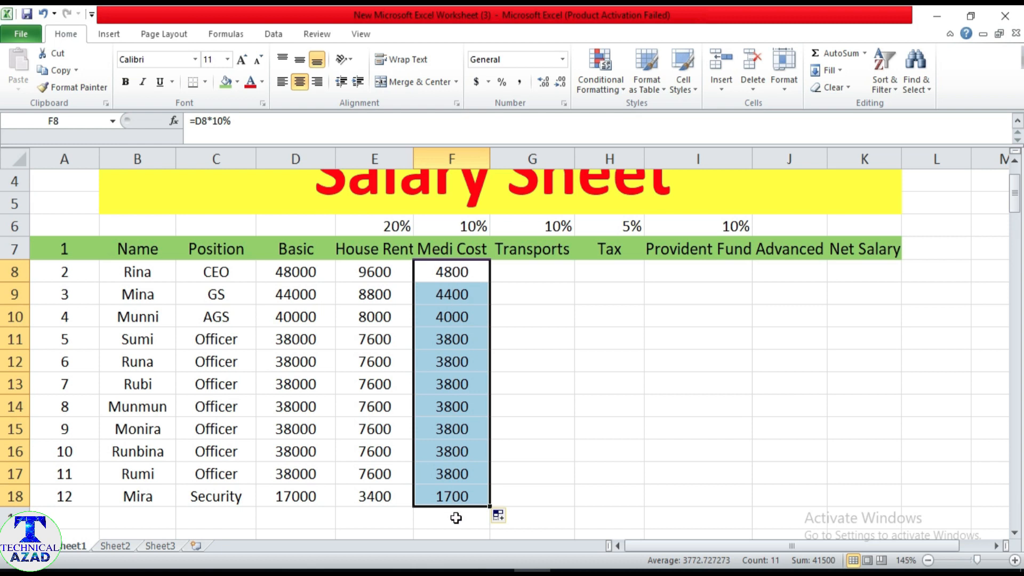
Check the Transports rule in the Word document, enter =D8*10% in G8 under Transports and fill it down through G18.
{"action": "left_click", "coordinate": [532, 269]}
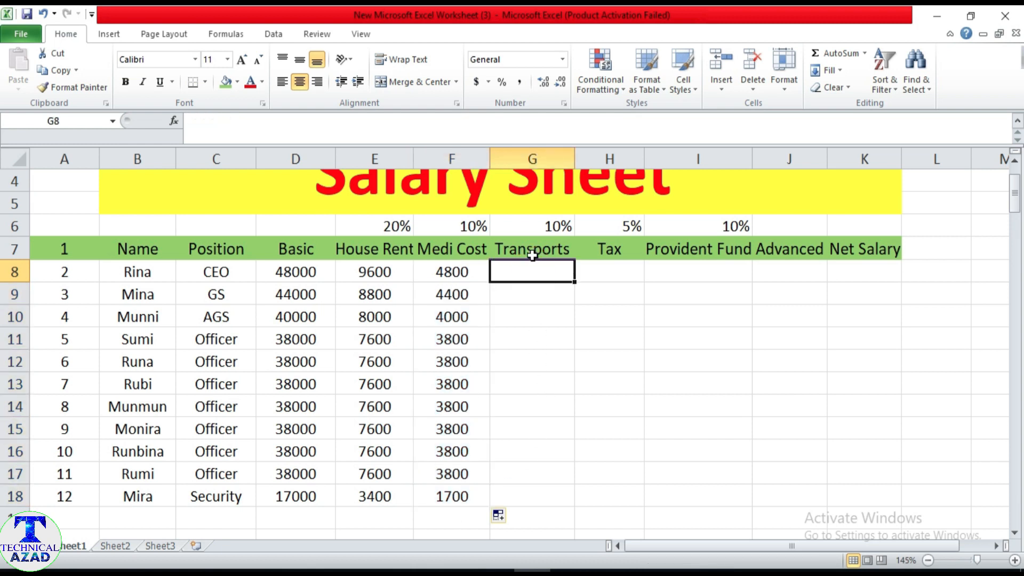
{"action": "key", "text": "alt+Tab"}
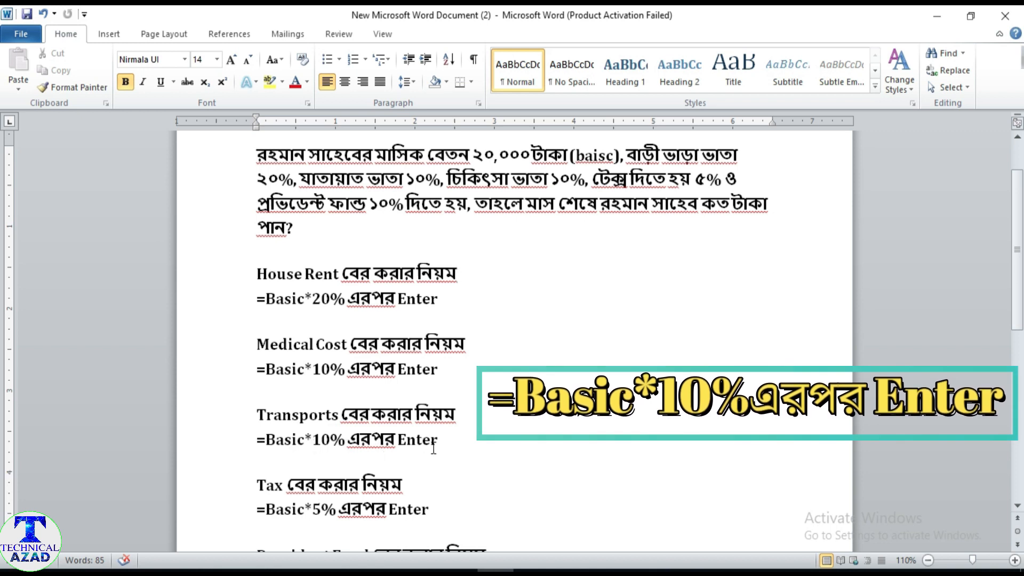
{"action": "key", "text": "alt+Tab"}
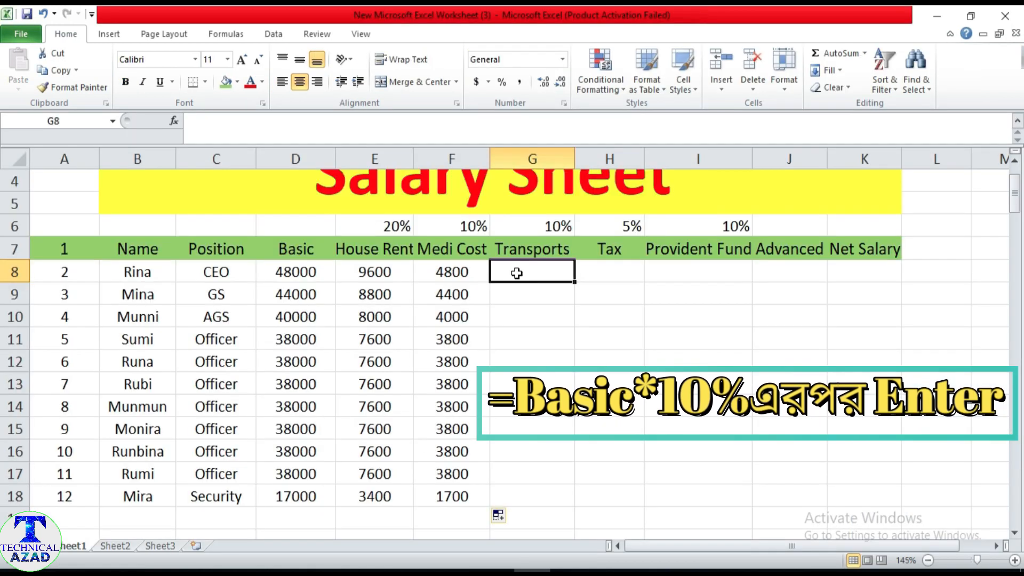
{"action": "type", "text": "="}
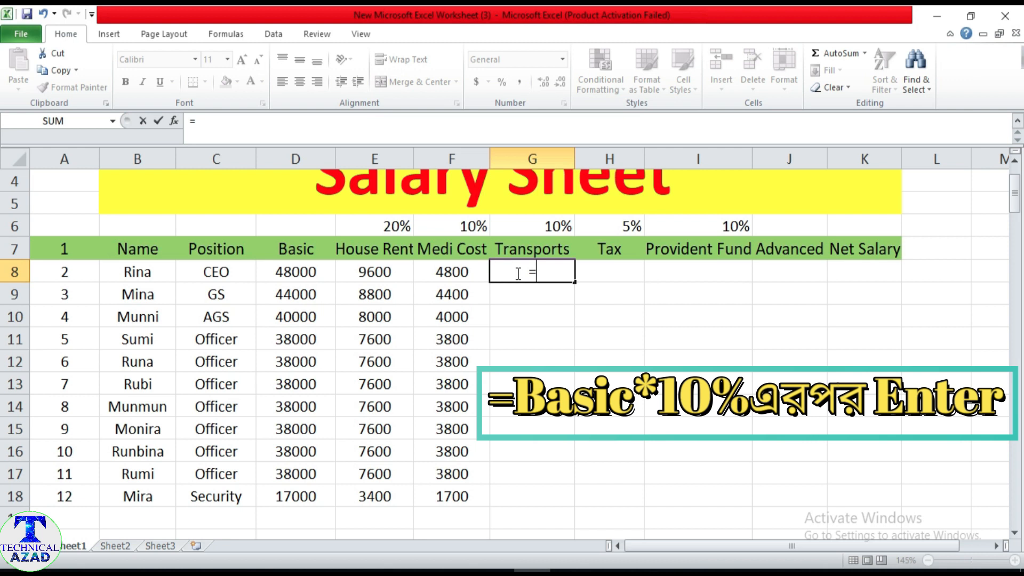
{"action": "left_click", "coordinate": [303, 271]}
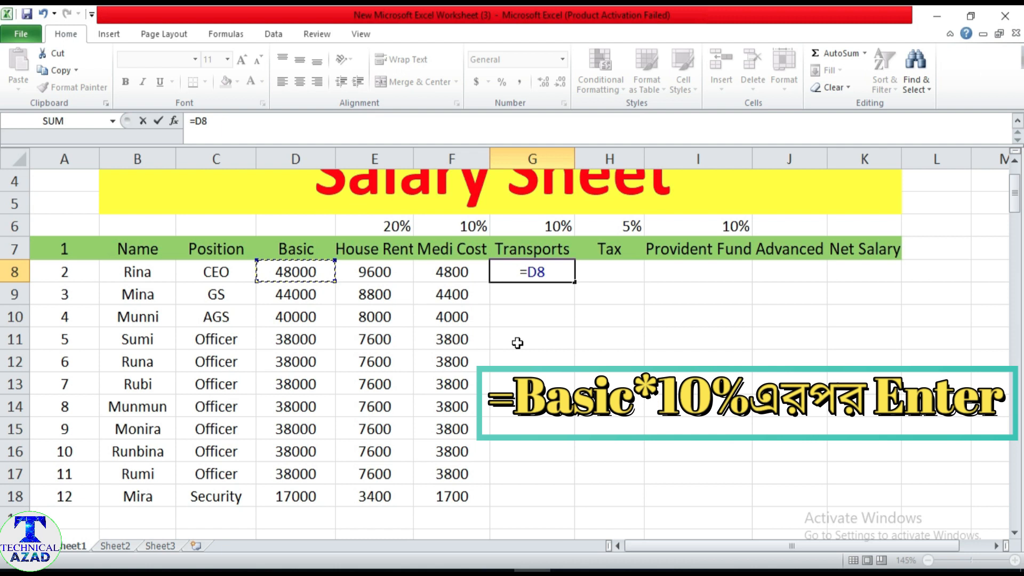
{"action": "type", "text": "*"}
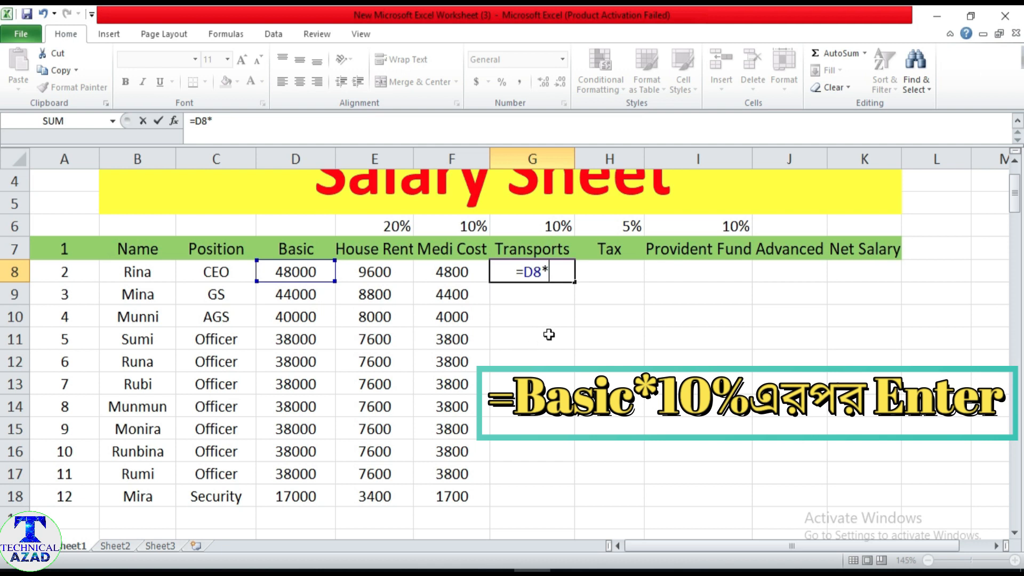
{"action": "type", "text": "10"}
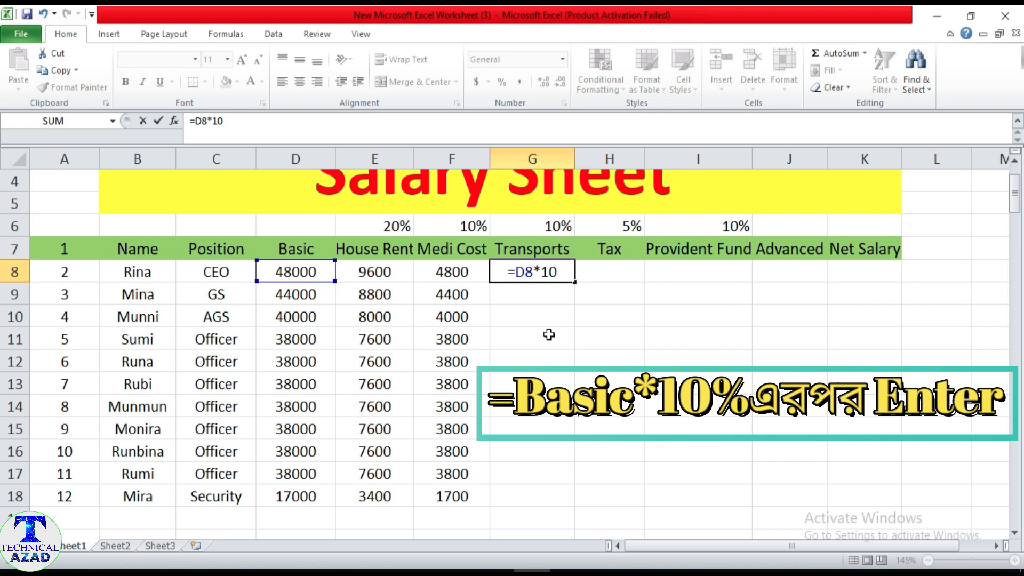
{"action": "type", "text": "%"}
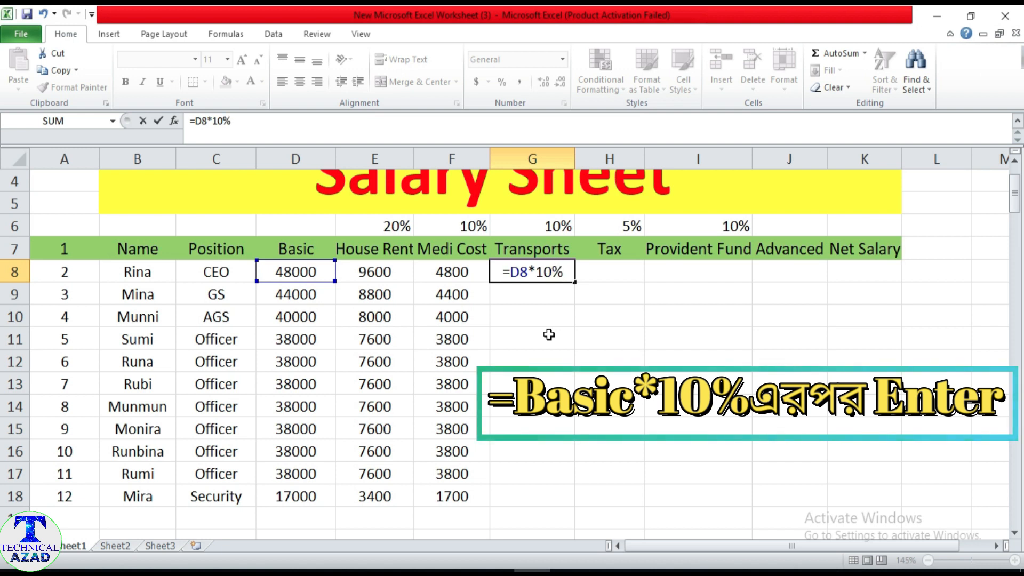
{"action": "key", "text": "Return"}
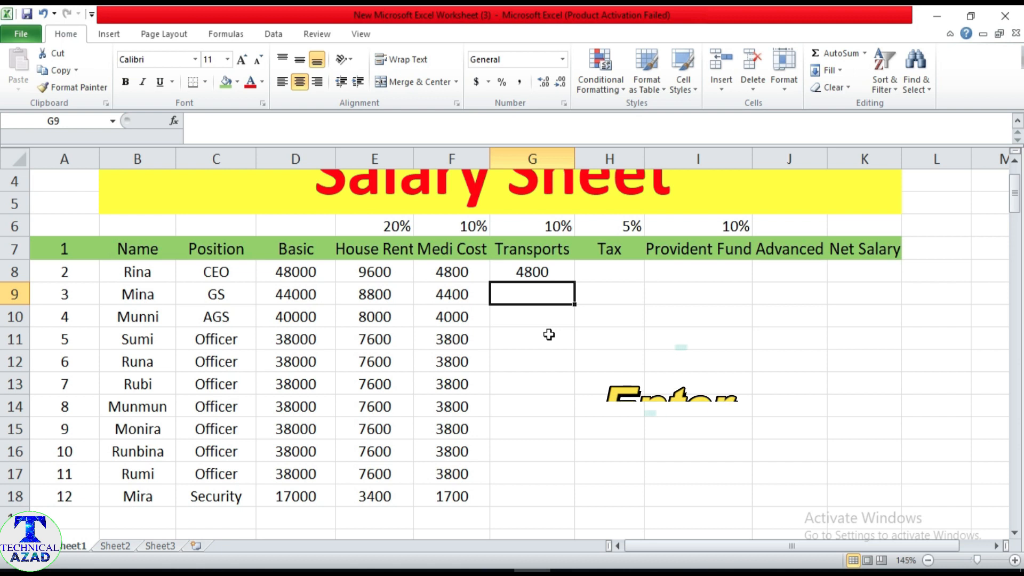
{"action": "left_click", "coordinate": [531, 273]}
{"action": "left_click_drag", "start_coordinate": [572, 283], "coordinate": [565, 502]}
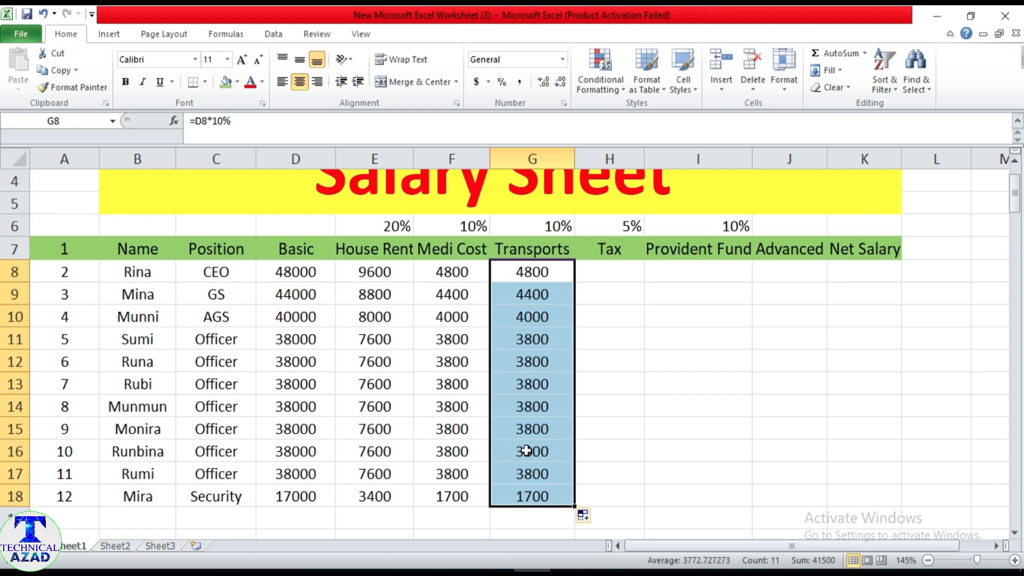
Check the Tax rule in the Word document, enter =D8*5% in H8 under Tax and fill it down through H18.
{"action": "left_click", "coordinate": [612, 271]}
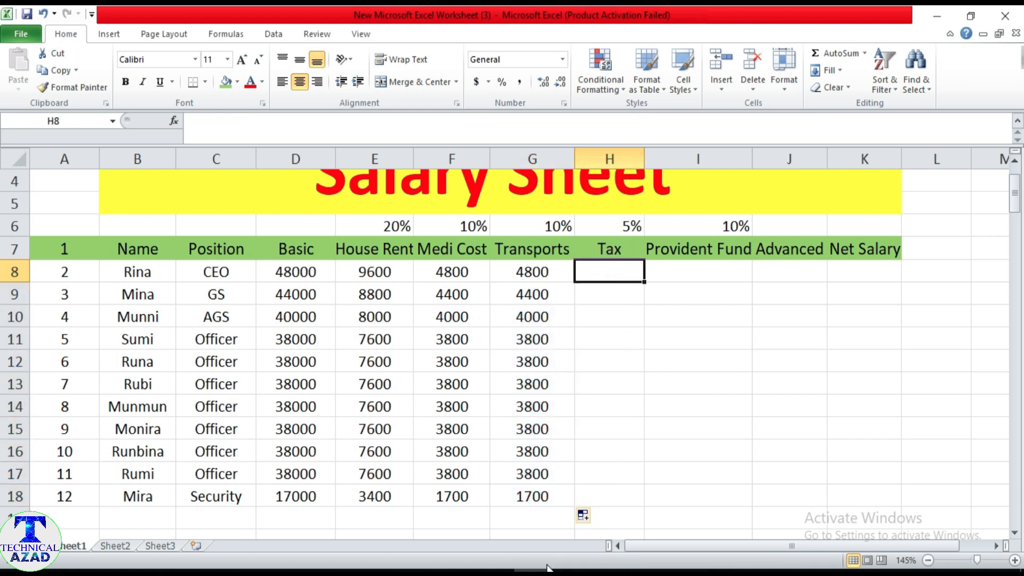
{"action": "left_click", "coordinate": [487, 569]}
{"action": "scroll", "coordinate": [313, 411], "scroll_direction": "down", "scroll_amount": 1}
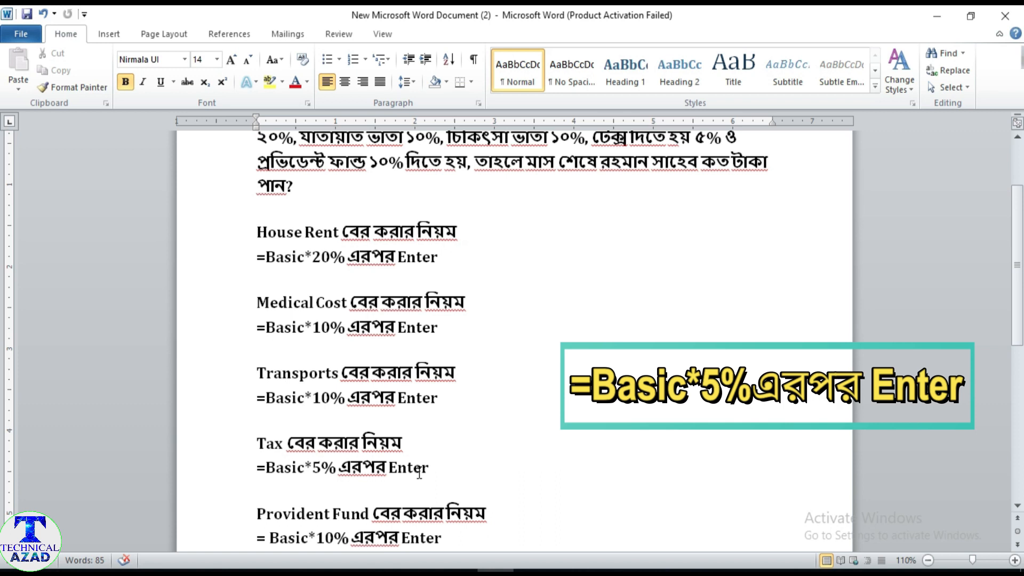
{"action": "left_click", "coordinate": [533, 570]}
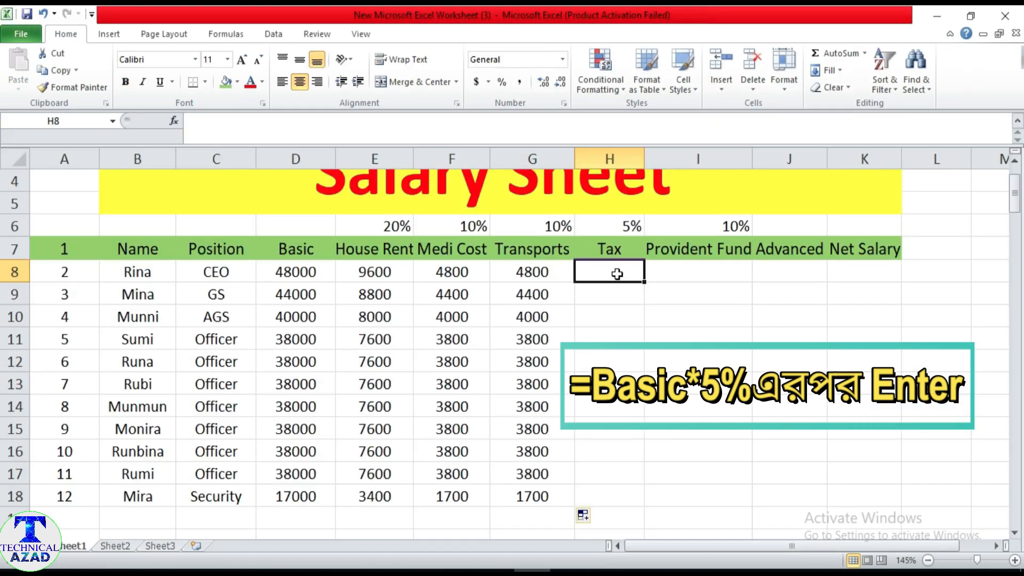
{"action": "type", "text": "="}
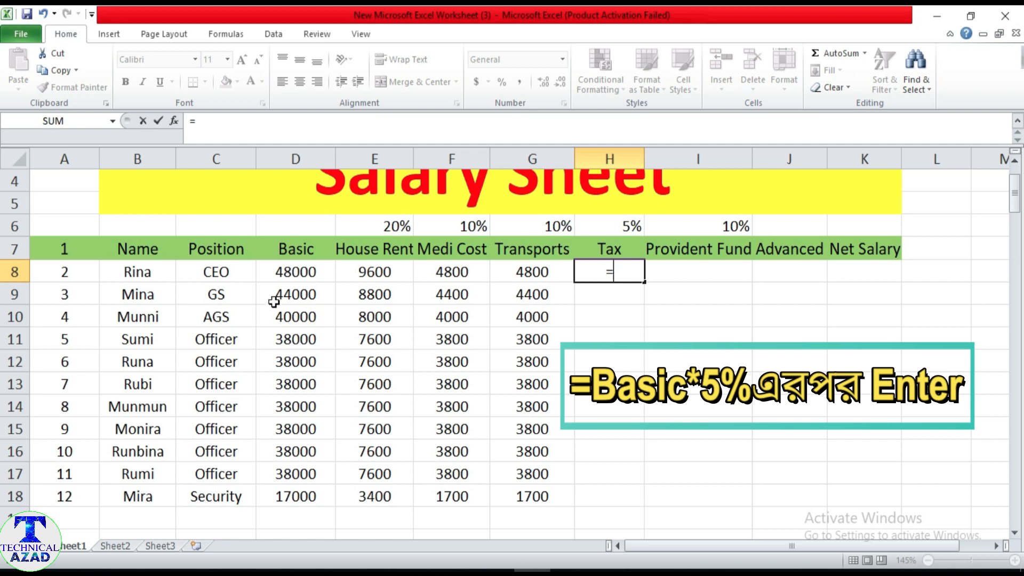
{"action": "left_click", "coordinate": [297, 270]}
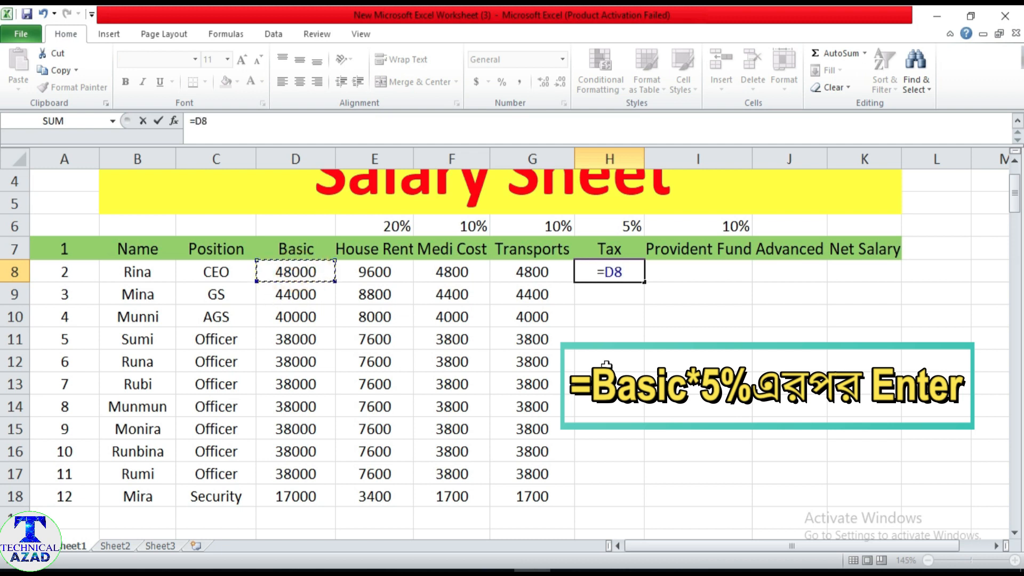
{"action": "type", "text": "*"}
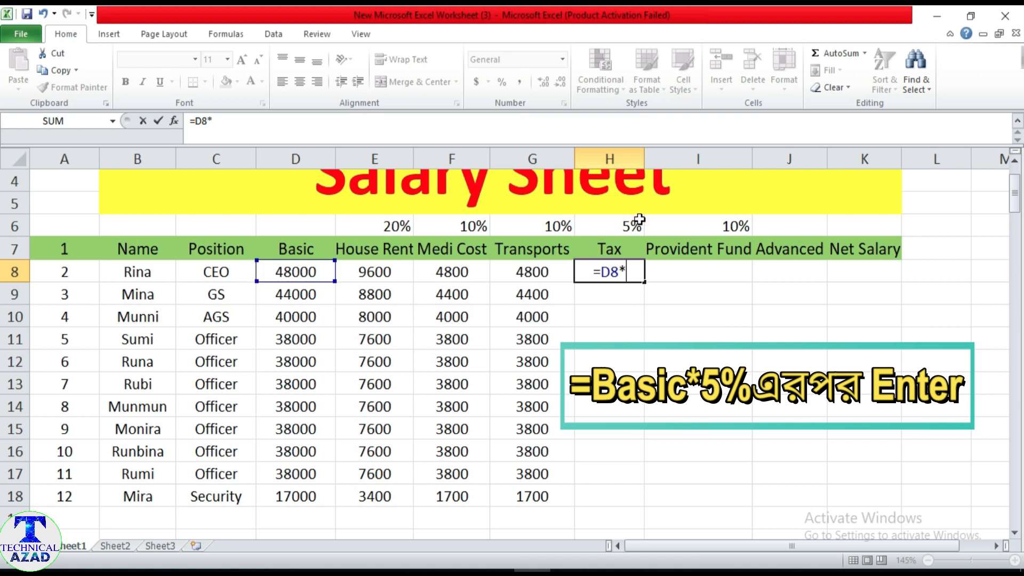
{"action": "type", "text": "5%"}
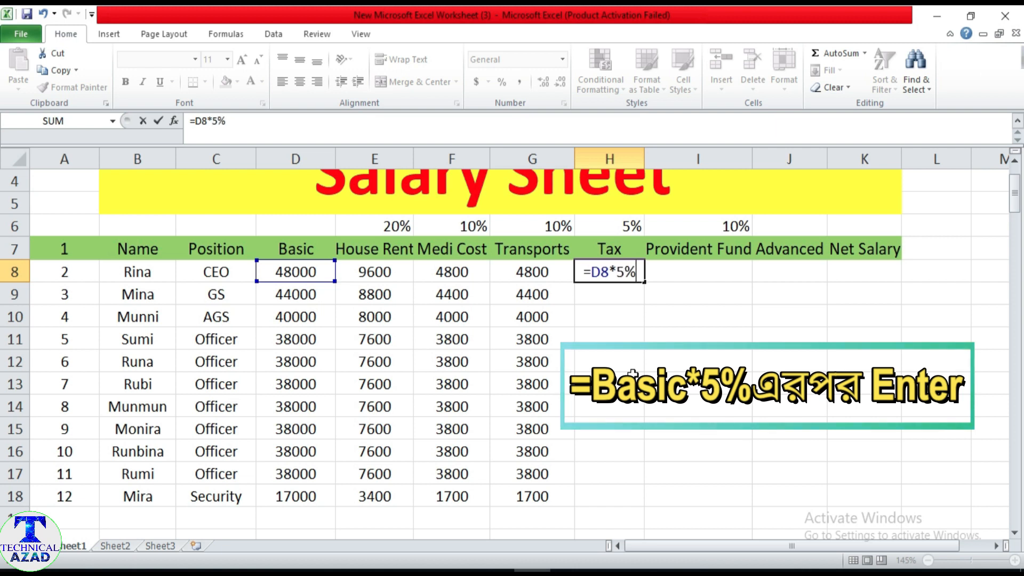
{"action": "key", "text": "Return"}
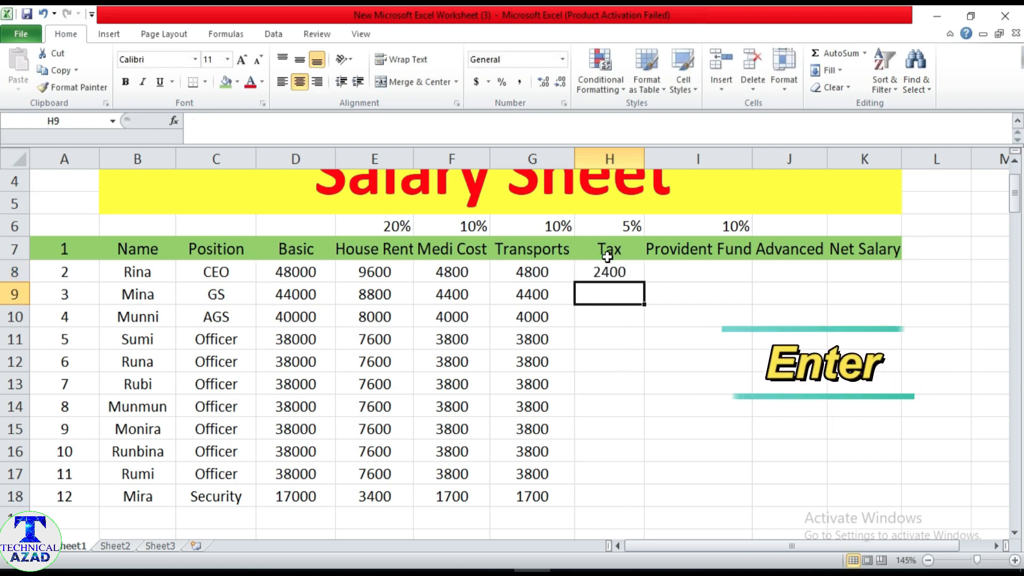
{"action": "left_click", "coordinate": [614, 273]}
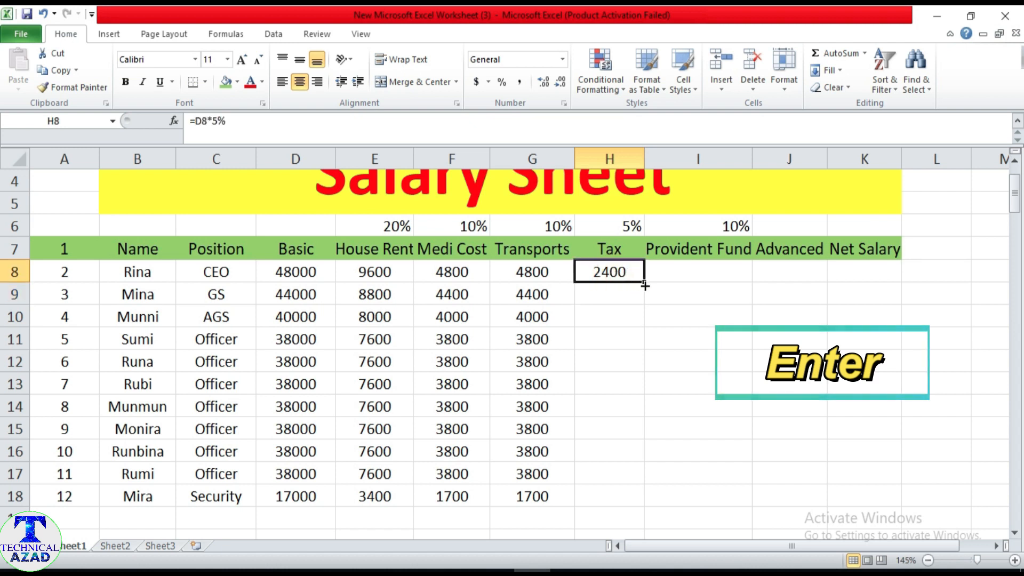
{"action": "left_click_drag", "start_coordinate": [641, 284], "coordinate": [644, 505]}
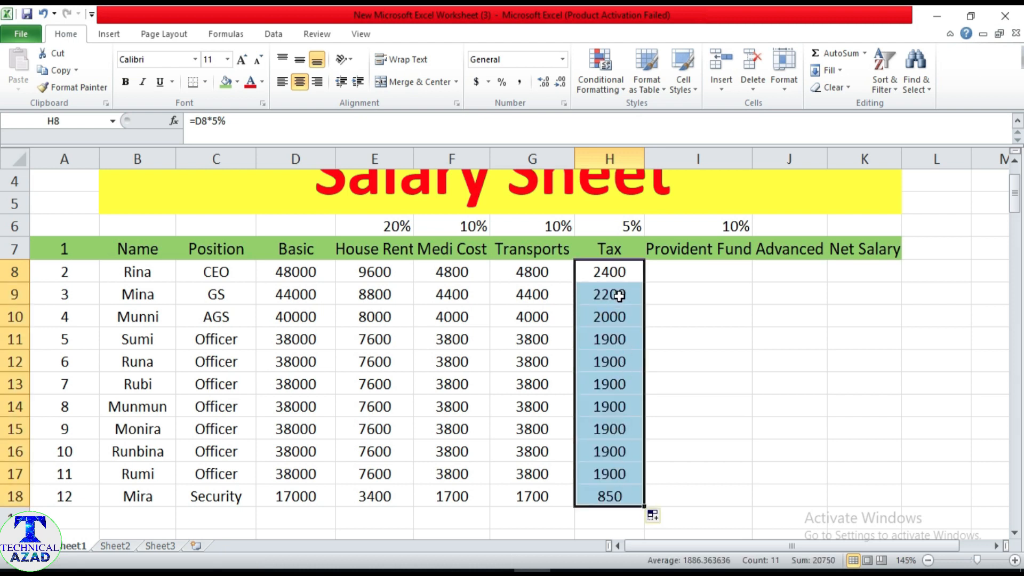
Calculate Provident Fund in I8 with the formula =D8*10% and fill it down through I18 for all employees.
{"action": "left_click", "coordinate": [695, 271]}
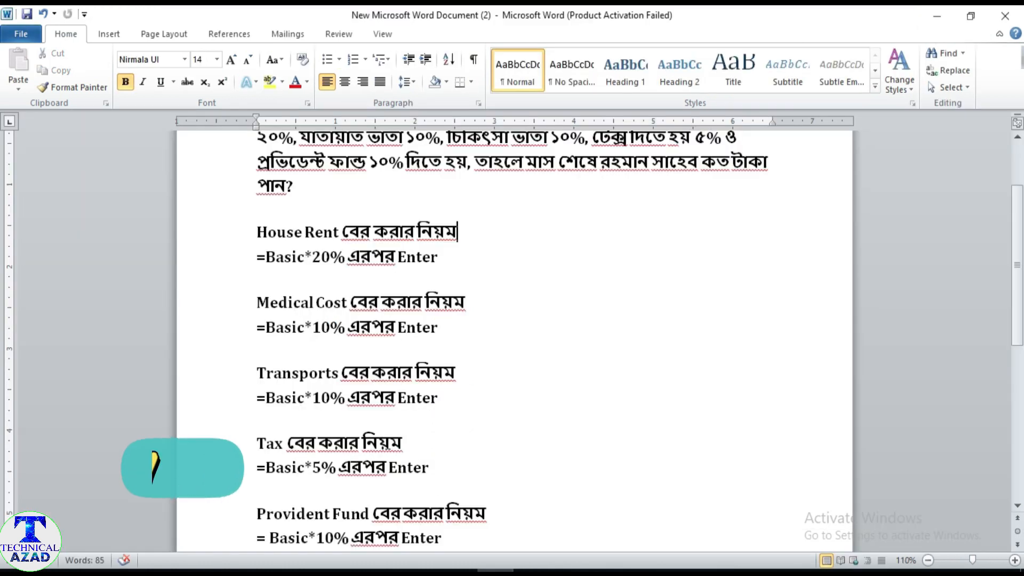
{"action": "scroll", "coordinate": [359, 405], "scroll_direction": "down", "scroll_amount": 3}
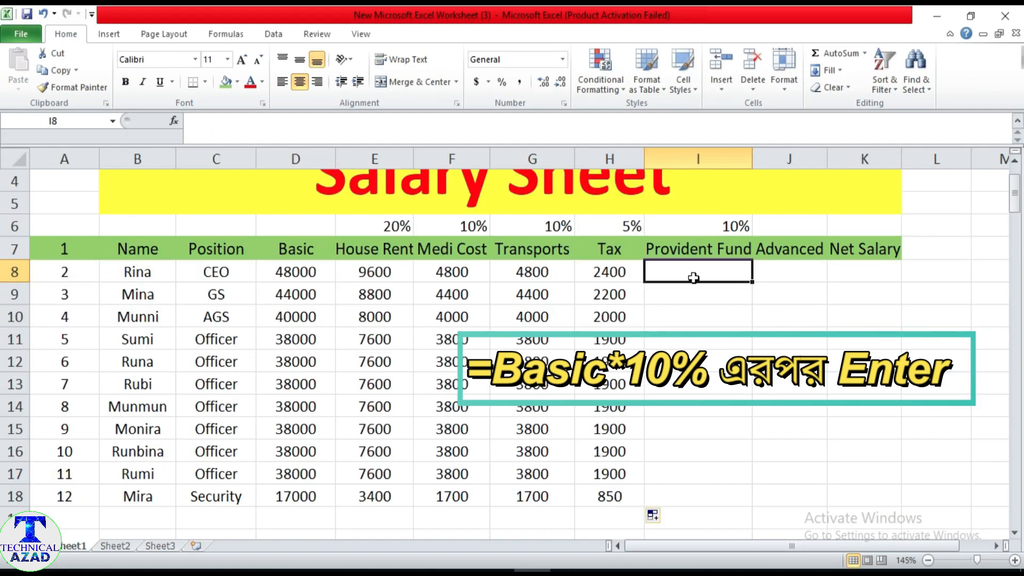
{"action": "type", "text": "="}
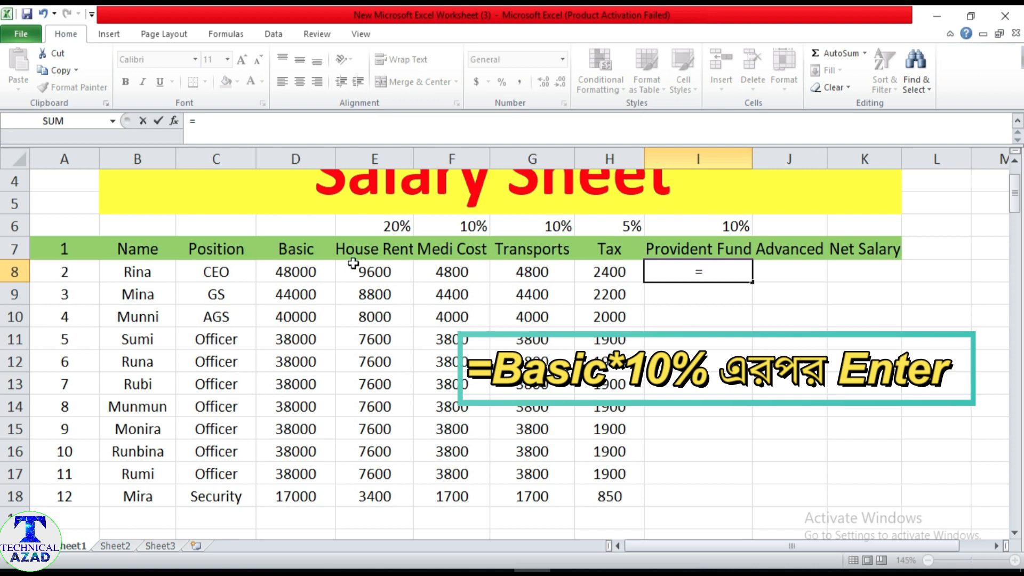
{"action": "left_click", "coordinate": [306, 271]}
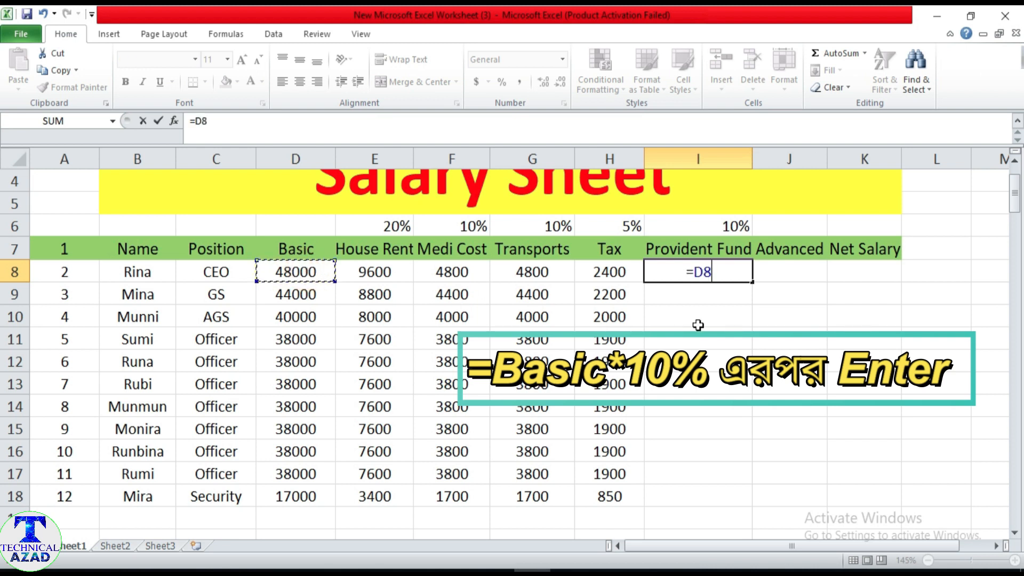
{"action": "type", "text": "*"}
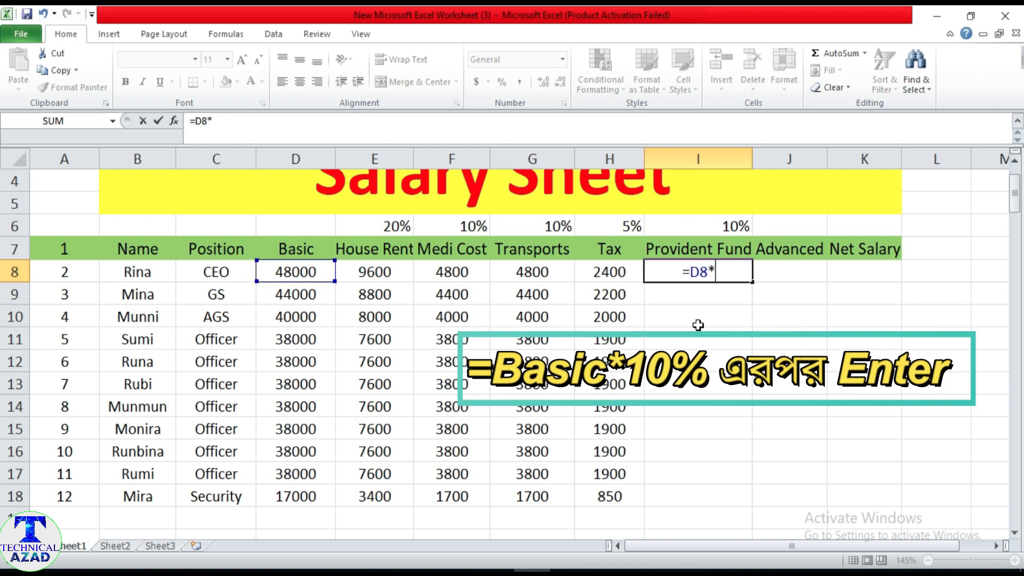
{"action": "type", "text": "10"}
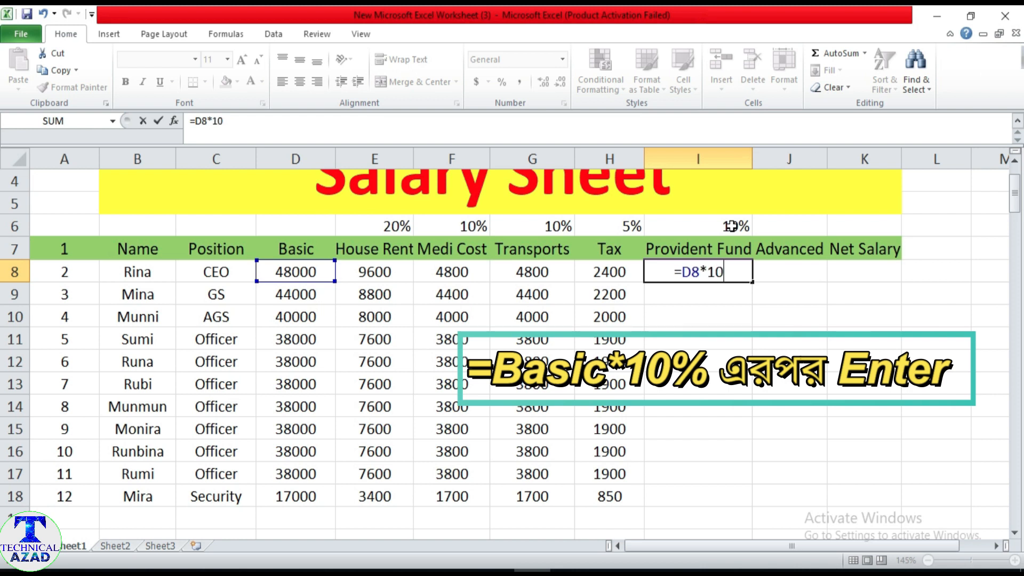
{"action": "type", "text": "%"}
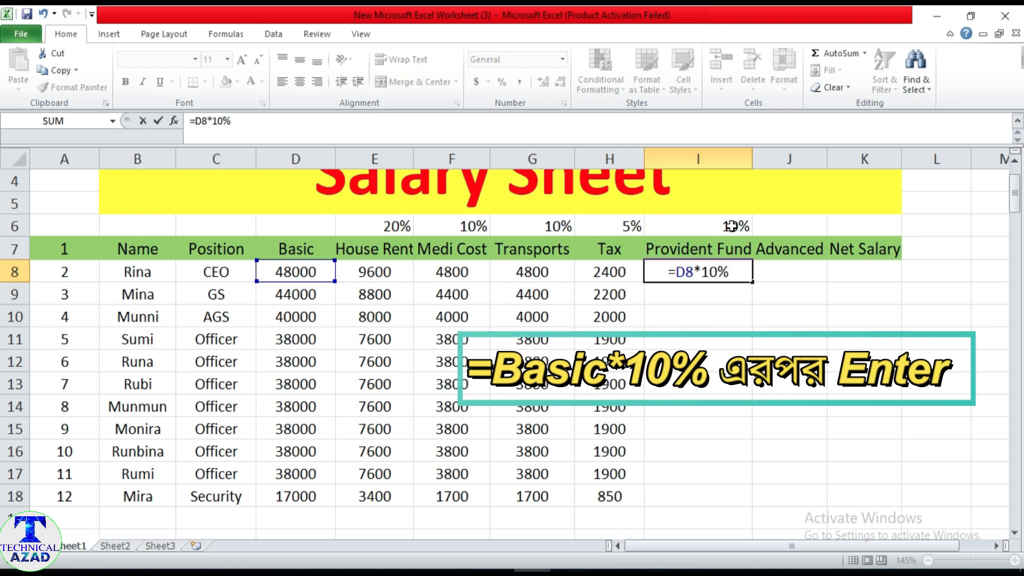
{"action": "key", "text": "Return"}
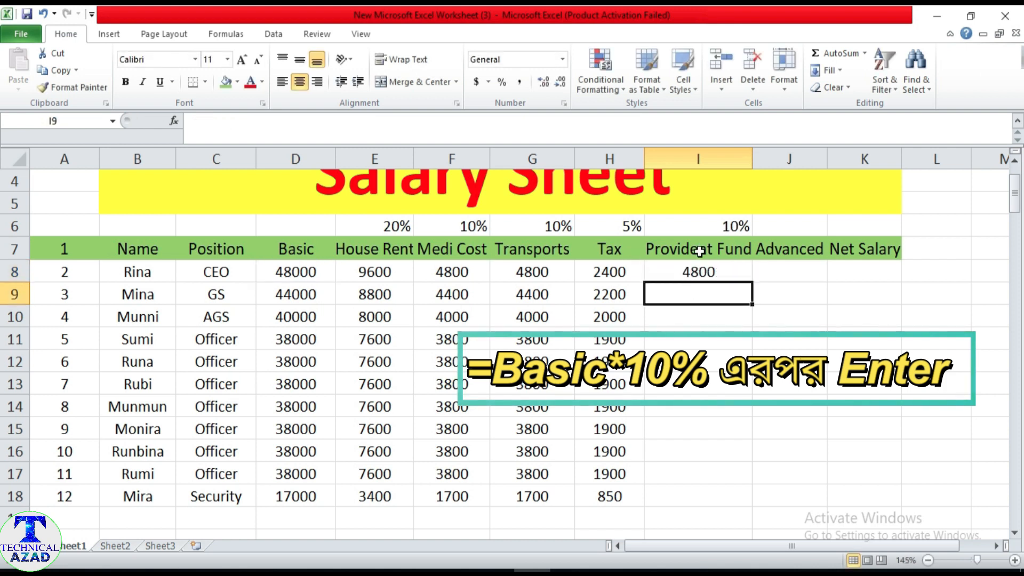
{"action": "left_click", "coordinate": [699, 270]}
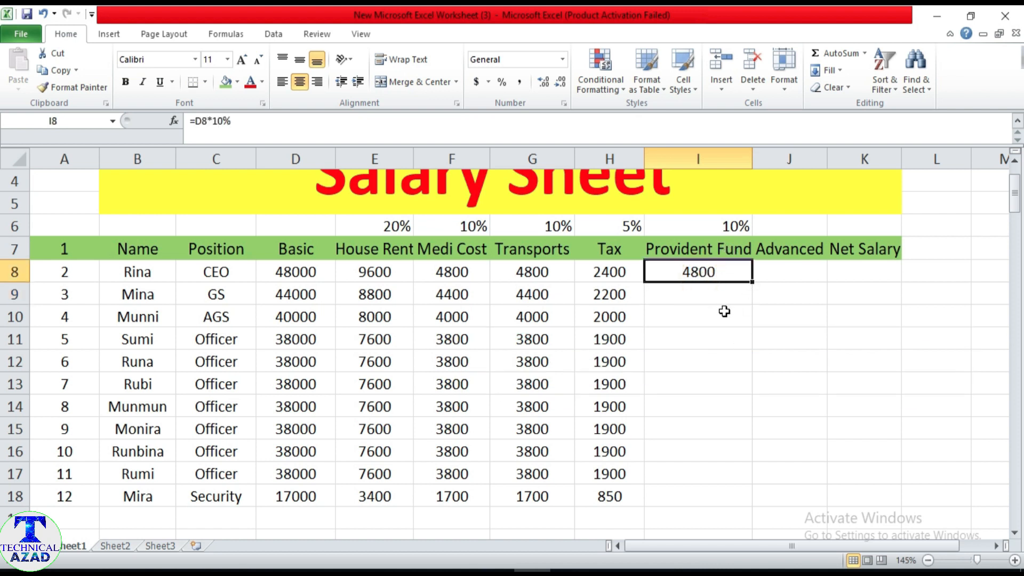
{"action": "left_click_drag", "start_coordinate": [751, 283], "coordinate": [742, 502]}
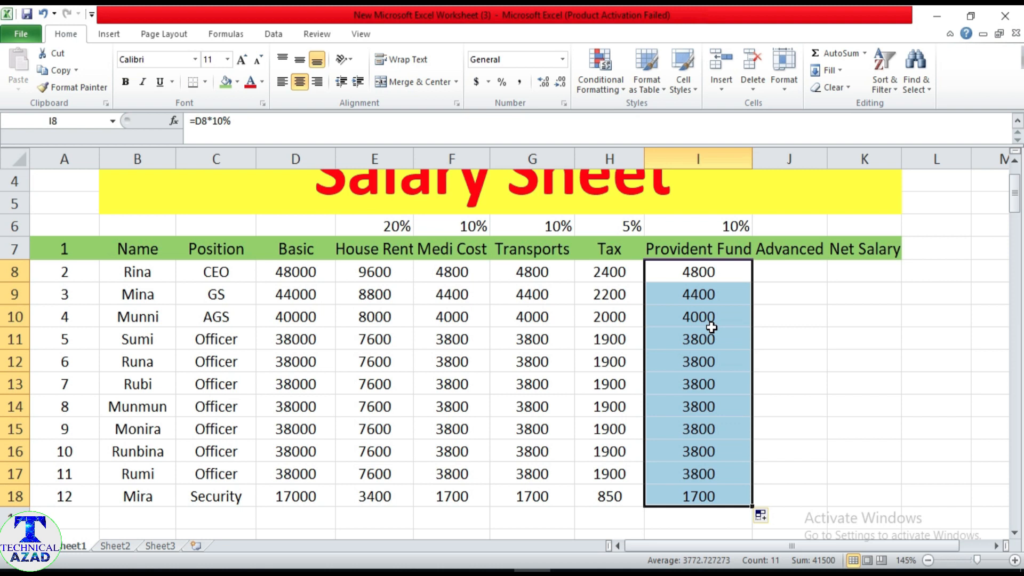
Enter 30000 in J8 under Advanced as the first employee's advance.
{"action": "left_click", "coordinate": [790, 277]}
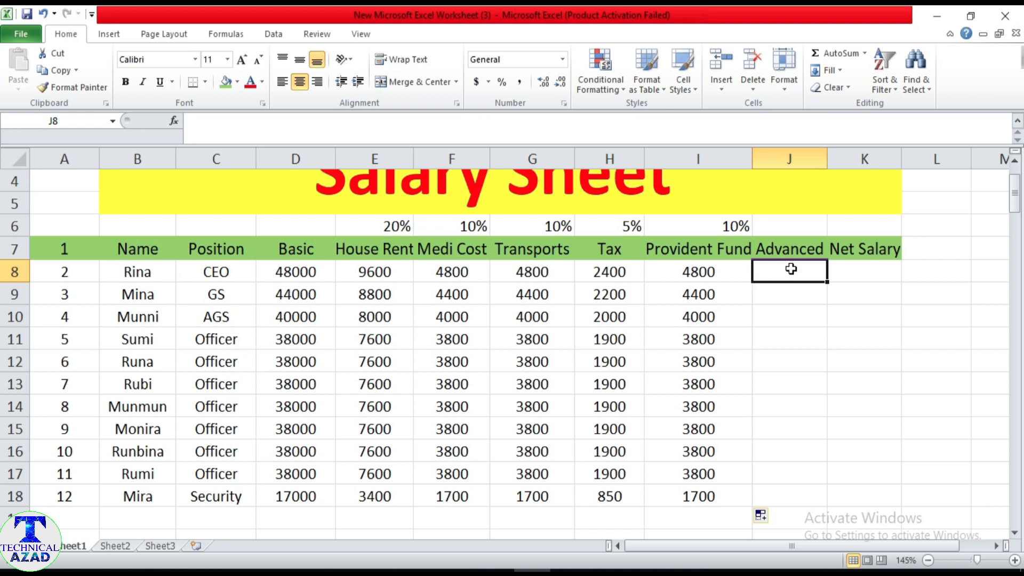
{"action": "type", "text": "3"}
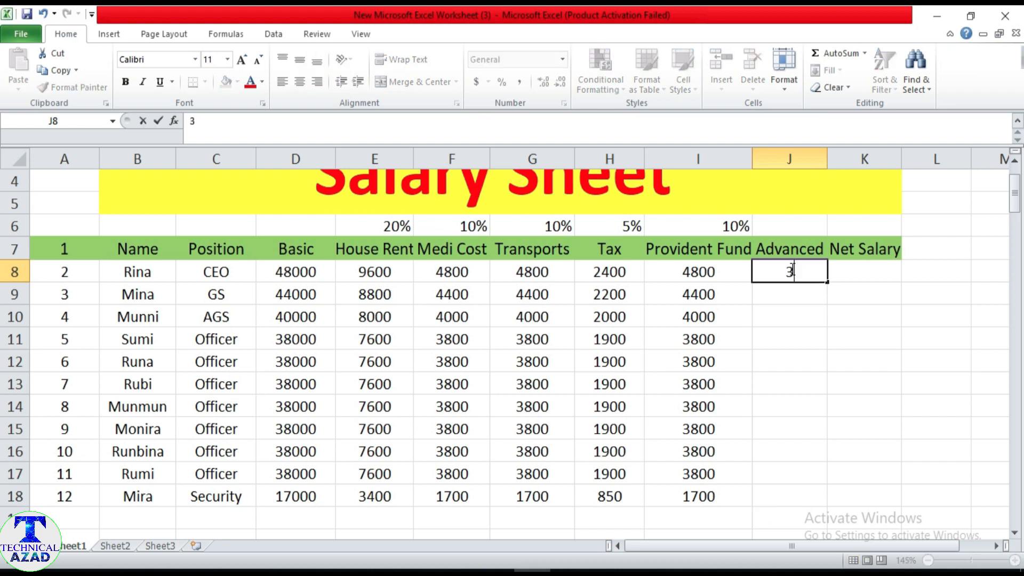
{"action": "type", "text": "0000"}
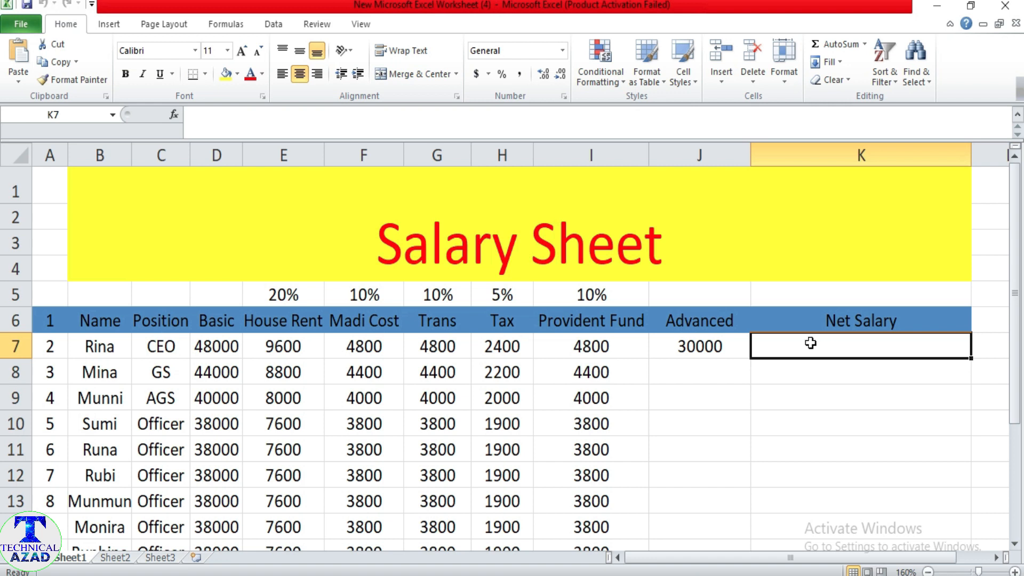
Check the Net Salary rule in the Word document and begin the formula in K7 with =D7+E7+F7+G7.
{"action": "key", "text": "alt+Tab"}
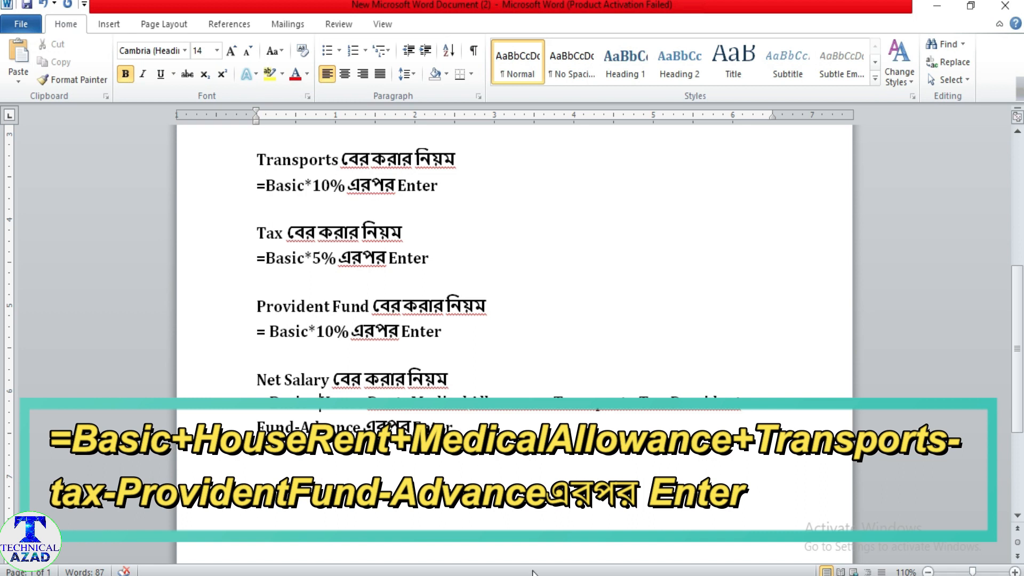
{"action": "key", "text": "alt+Tab"}
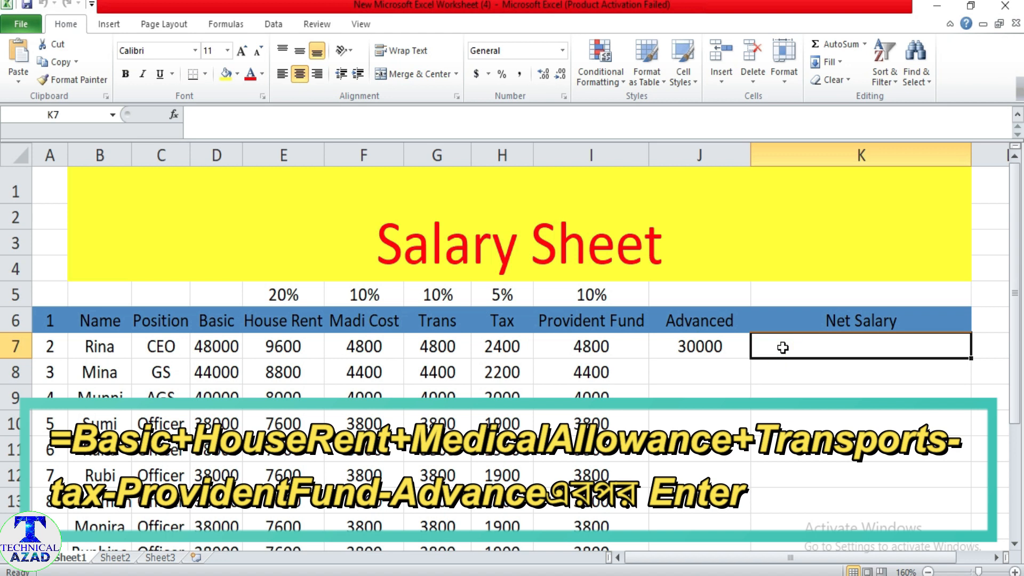
{"action": "type", "text": "="}
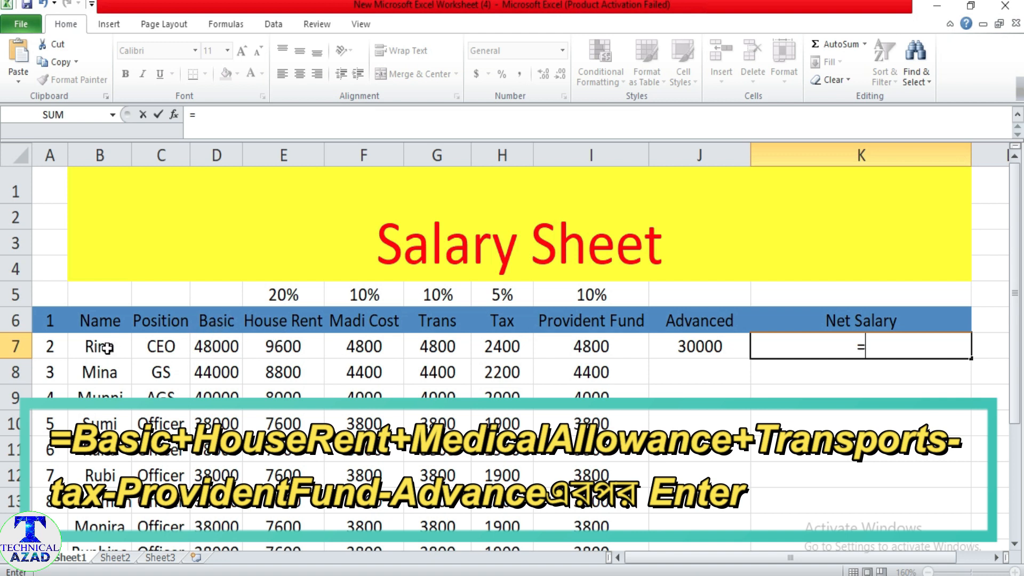
{"action": "left_click", "coordinate": [215, 347]}
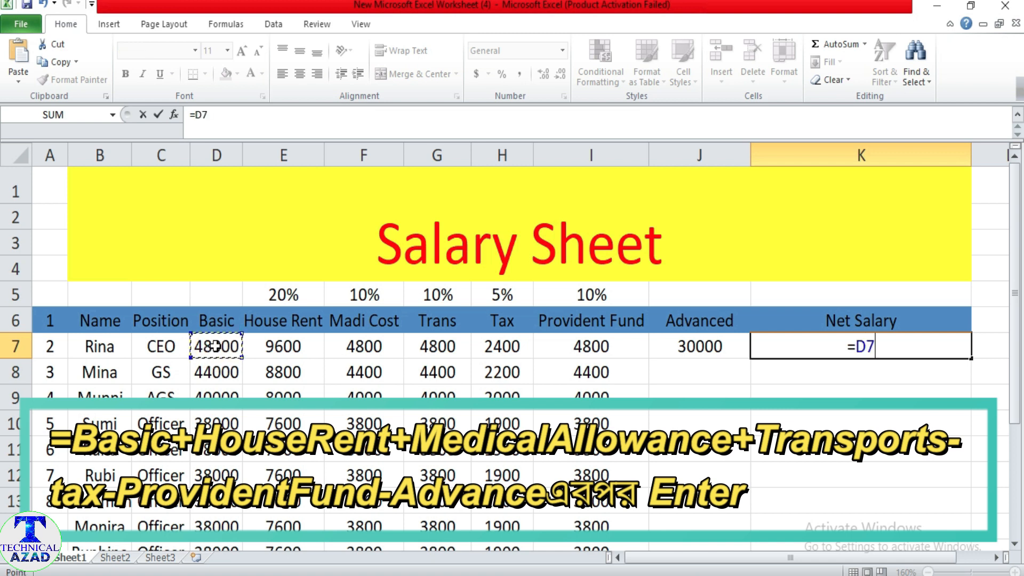
{"action": "type", "text": "+"}
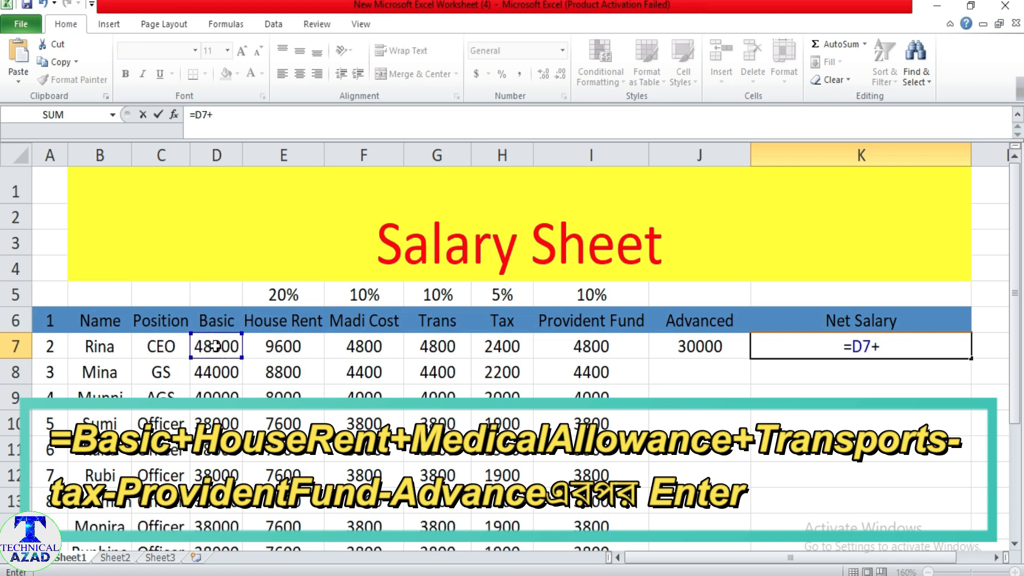
{"action": "left_click", "coordinate": [293, 350]}
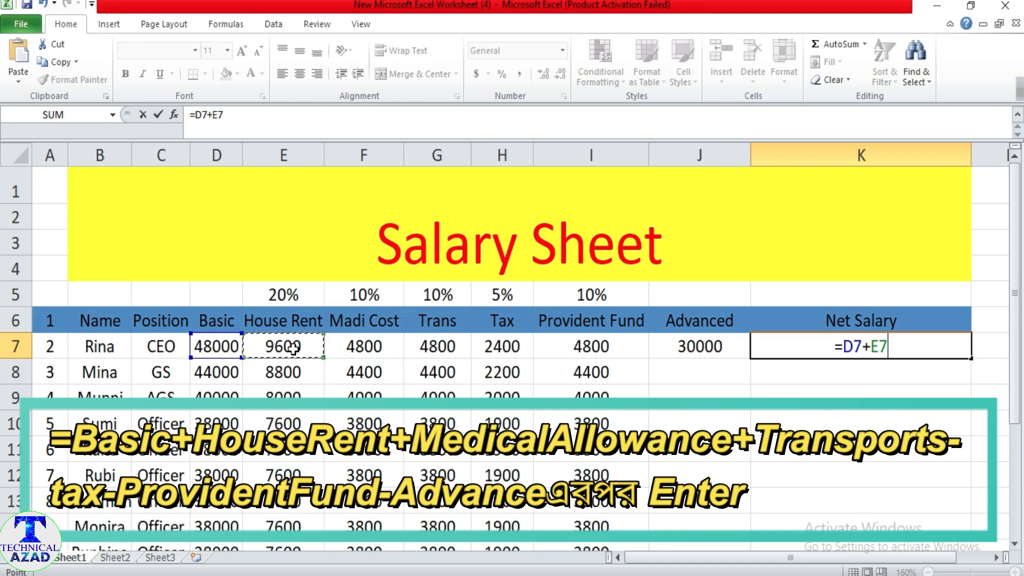
{"action": "type", "text": "+"}
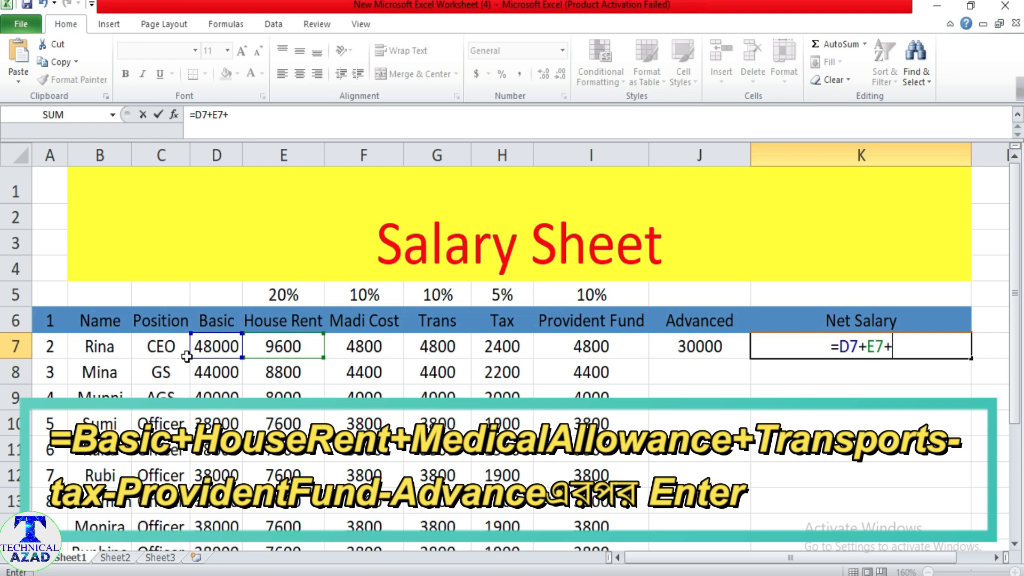
{"action": "left_click", "coordinate": [365, 347]}
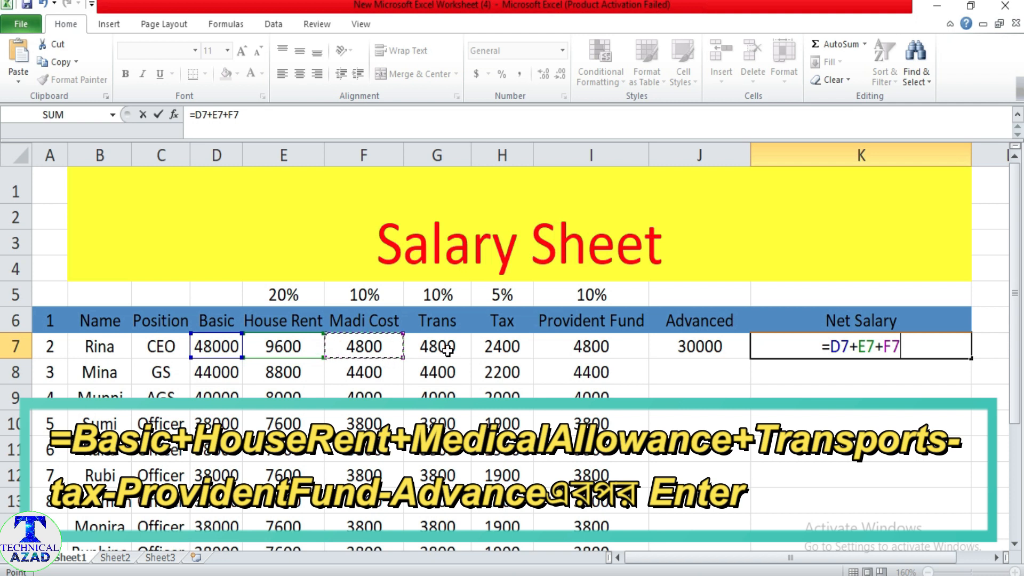
{"action": "type", "text": "+"}
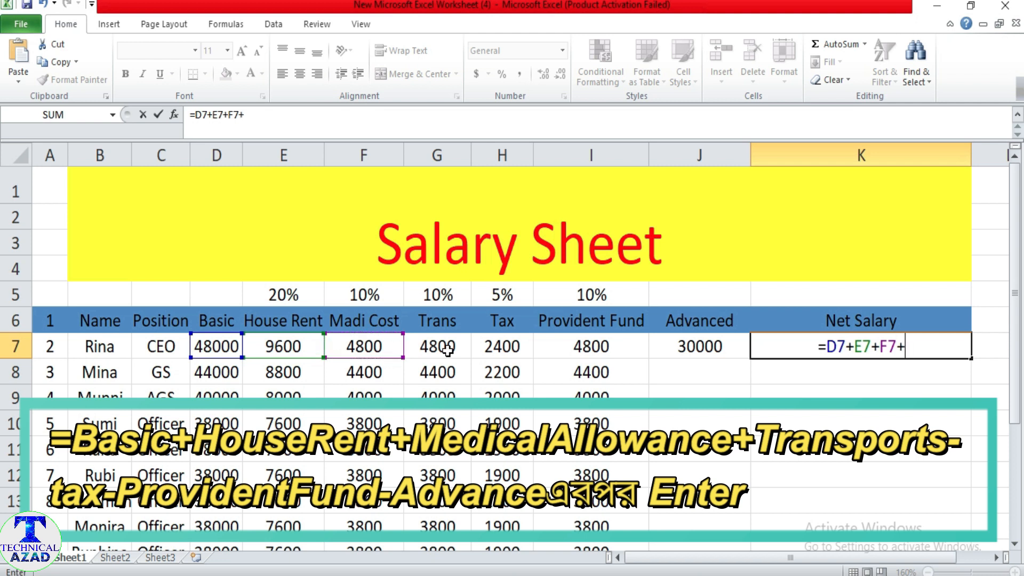
{"action": "left_click", "coordinate": [447, 350]}
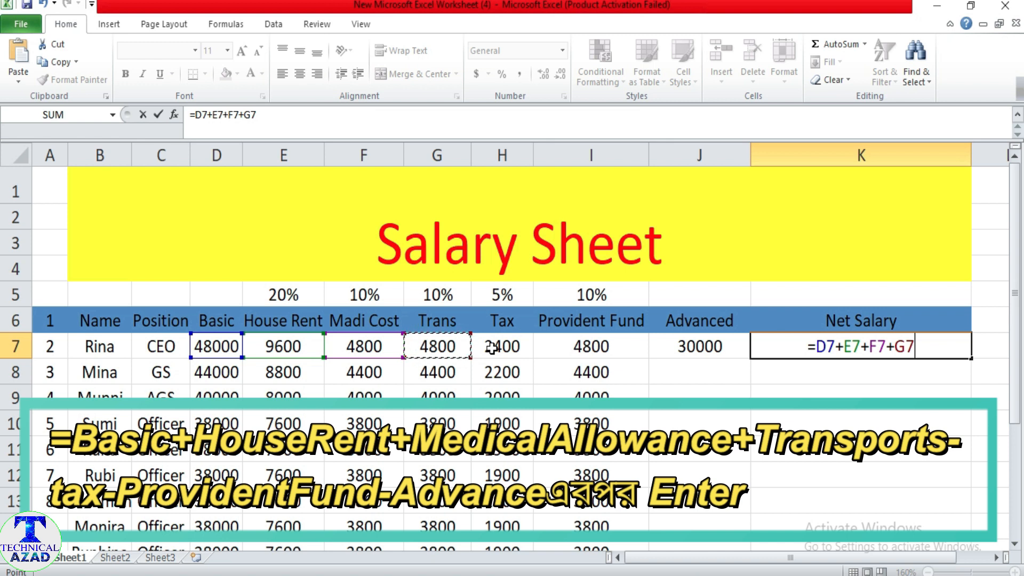
Complete the Net Salary formula in K7 by subtracting H7, I7 and J7, and fill it down through K17.
{"action": "type", "text": "-"}
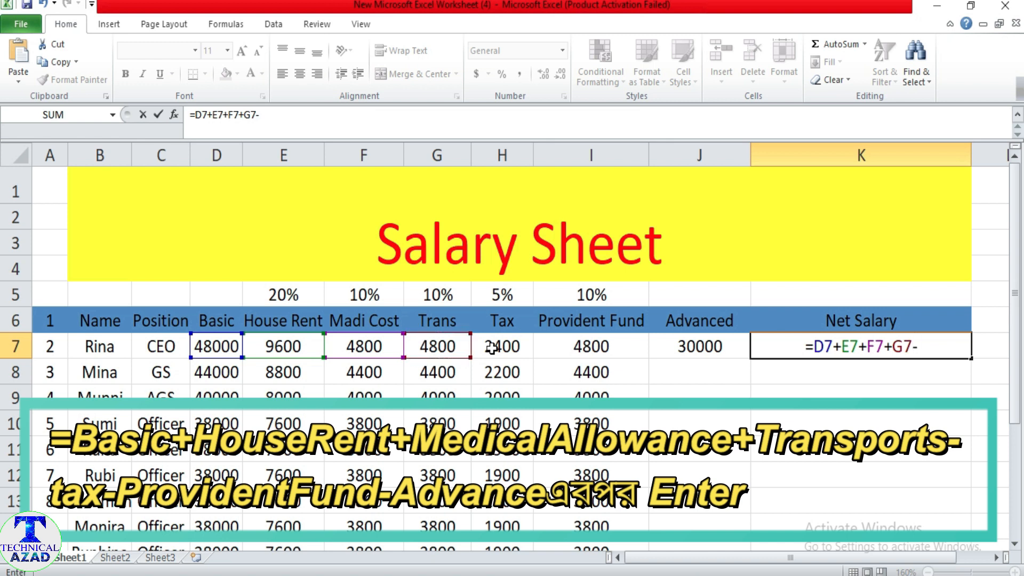
{"action": "left_click", "coordinate": [500, 347]}
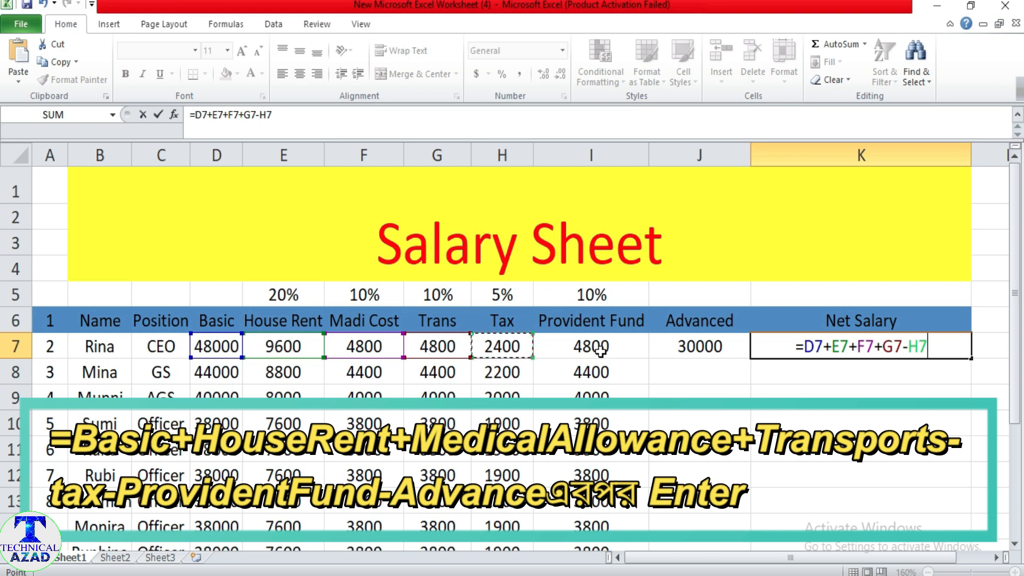
{"action": "type", "text": "-"}
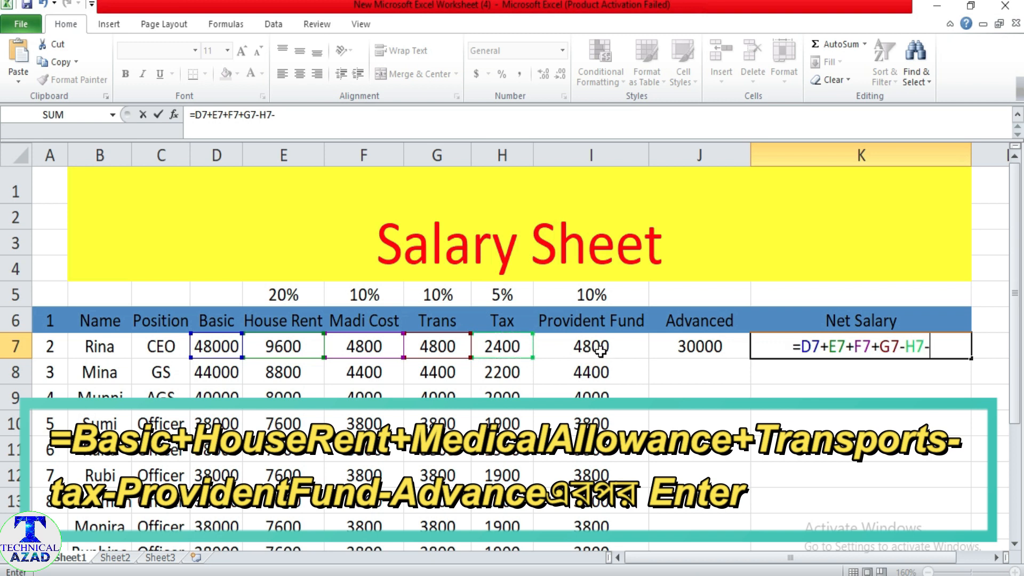
{"action": "left_click", "coordinate": [601, 350]}
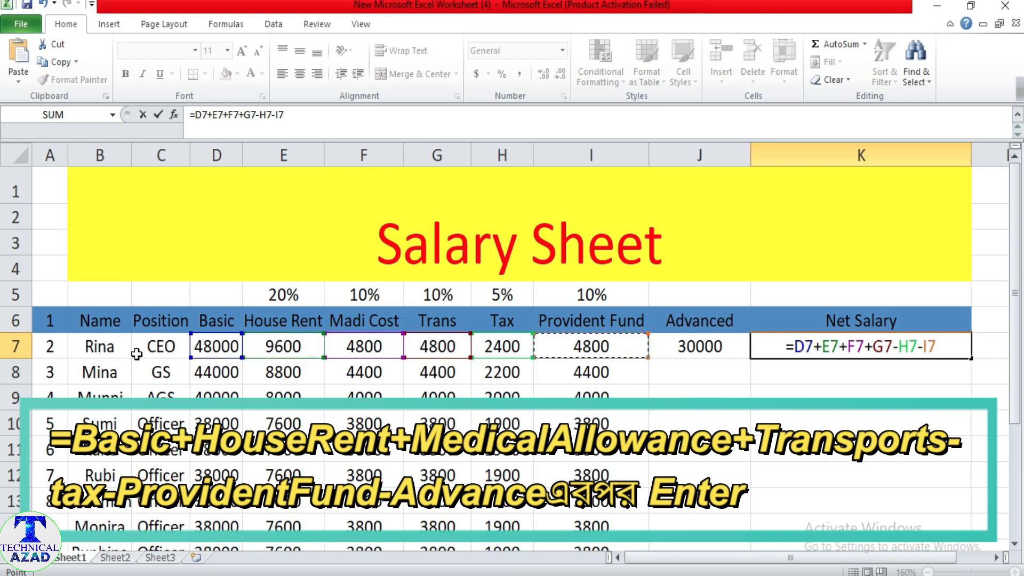
{"action": "type", "text": "-"}
{"action": "left_click", "coordinate": [705, 348]}
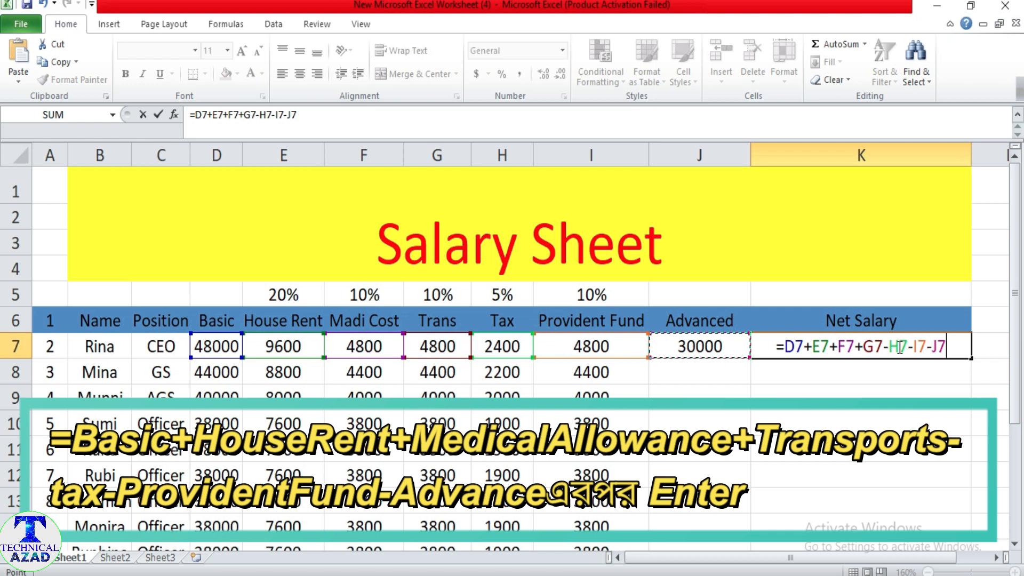
{"action": "key", "text": "Return"}
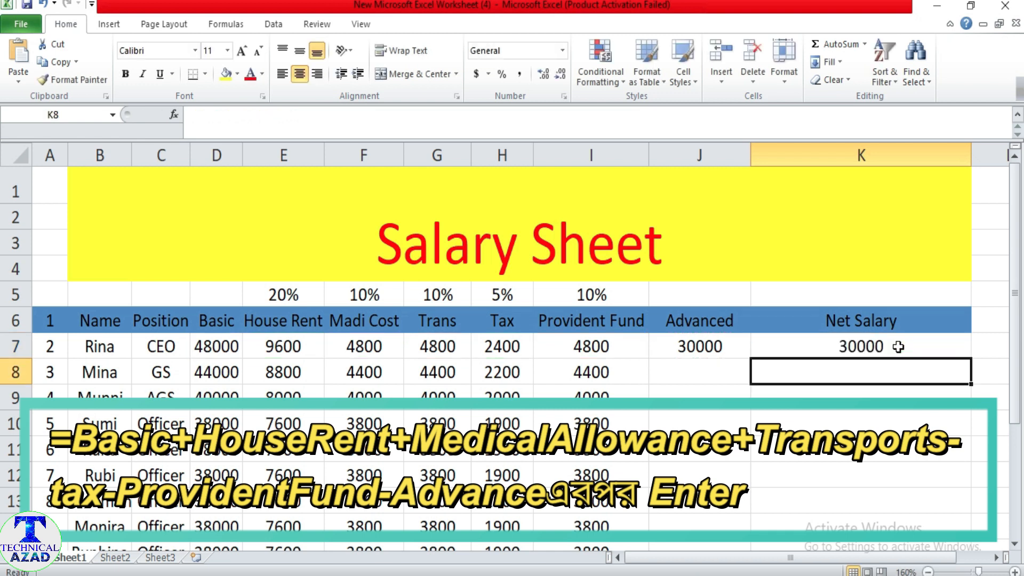
{"action": "left_click", "coordinate": [867, 348]}
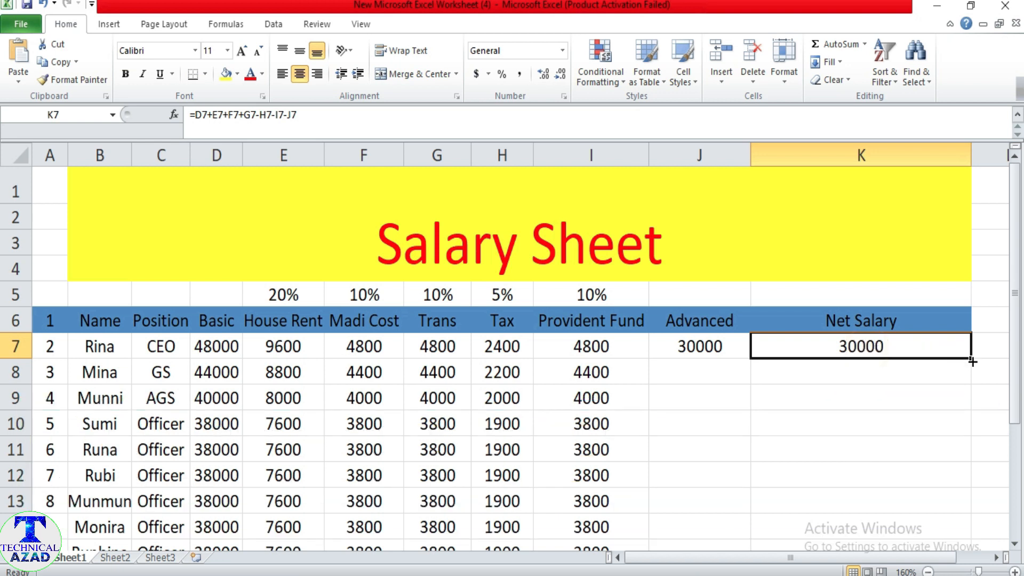
{"action": "left_click_drag", "start_coordinate": [972, 361], "coordinate": [946, 511]}
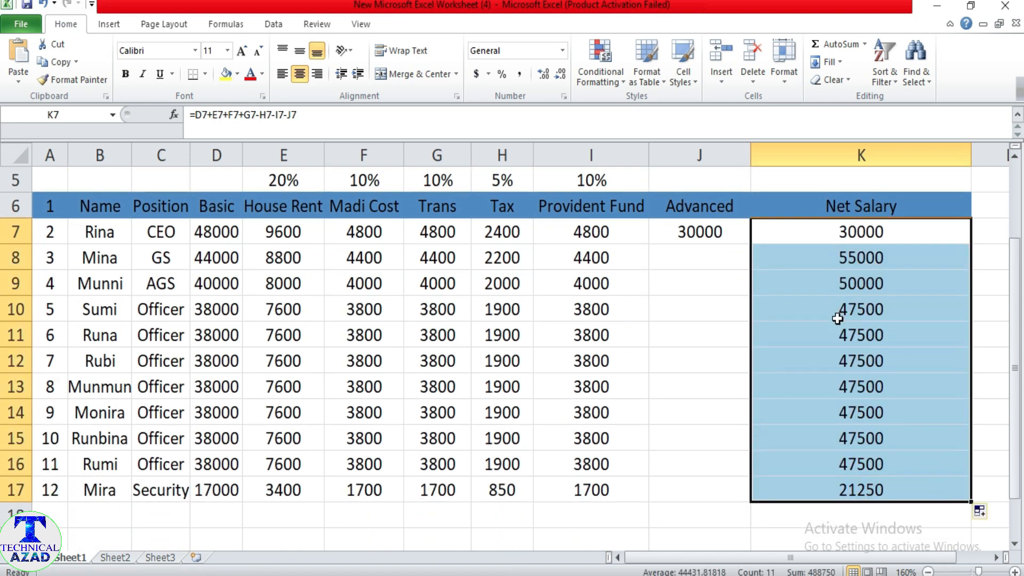
Enter 30000 in J10 under Advanced as that employee's advance.
{"action": "left_click", "coordinate": [714, 311]}
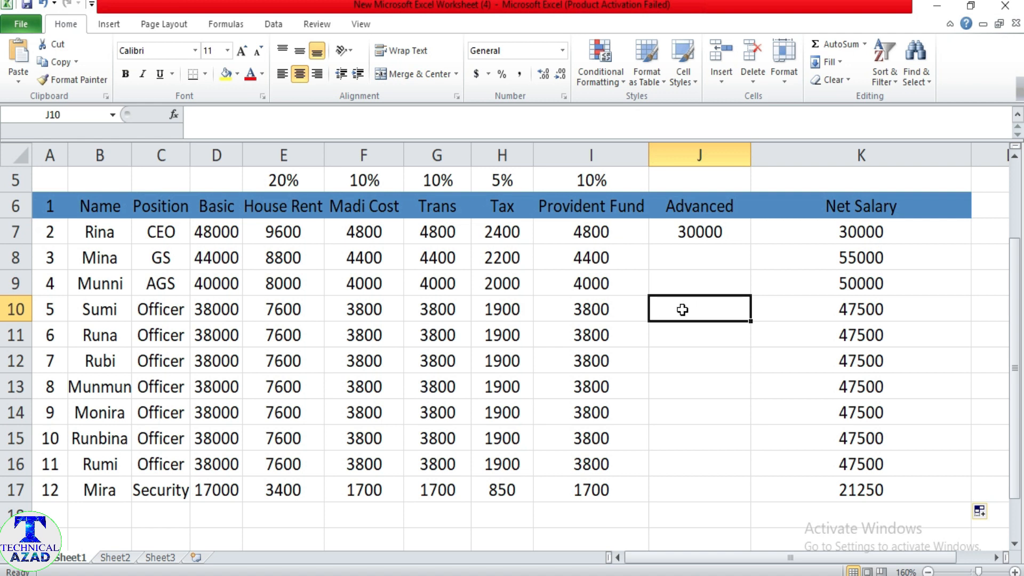
{"action": "type", "text": "30"}
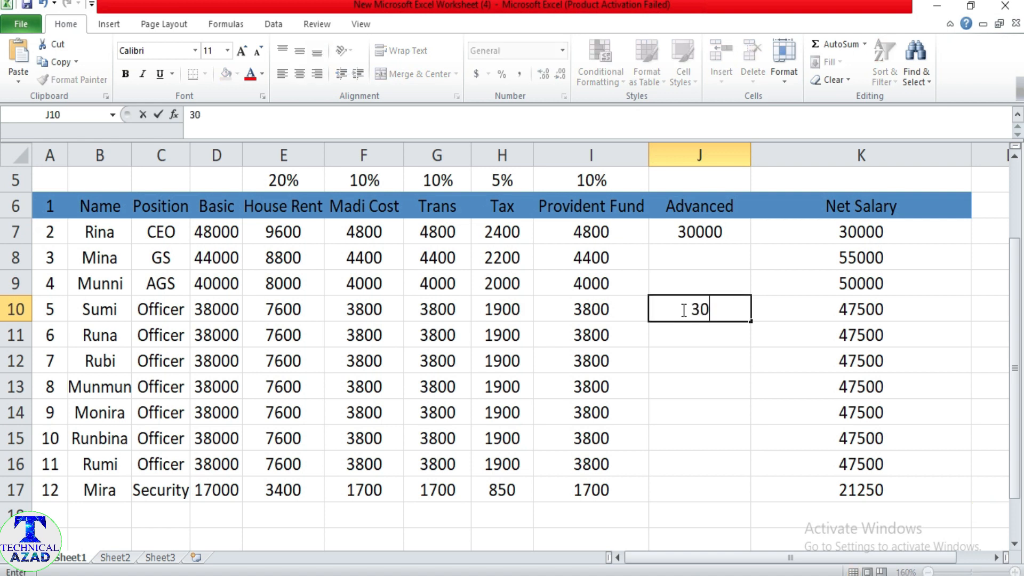
{"action": "type", "text": "000"}
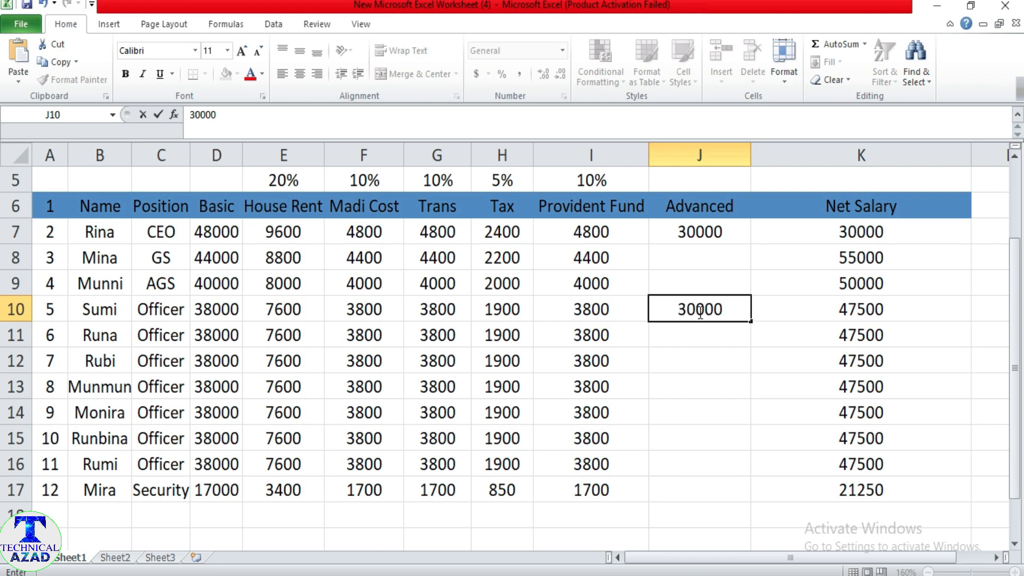
{"action": "left_click", "coordinate": [991, 307]}
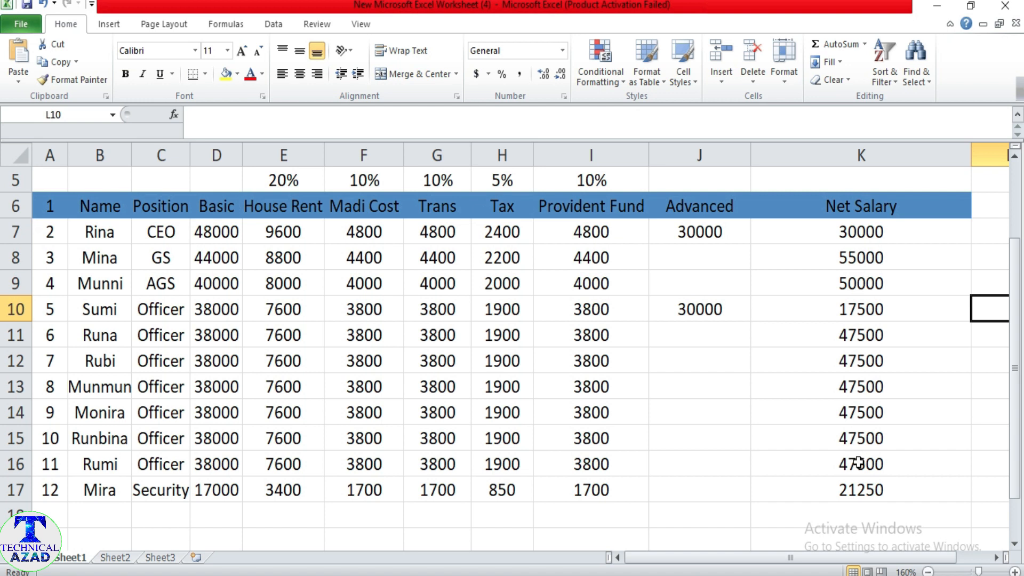
Set the print area to the whole salary sheet, from A1 through the Net Salary column and the last employee row.
{"action": "scroll", "coordinate": [707, 416], "scroll_direction": "up", "scroll_amount": 1}
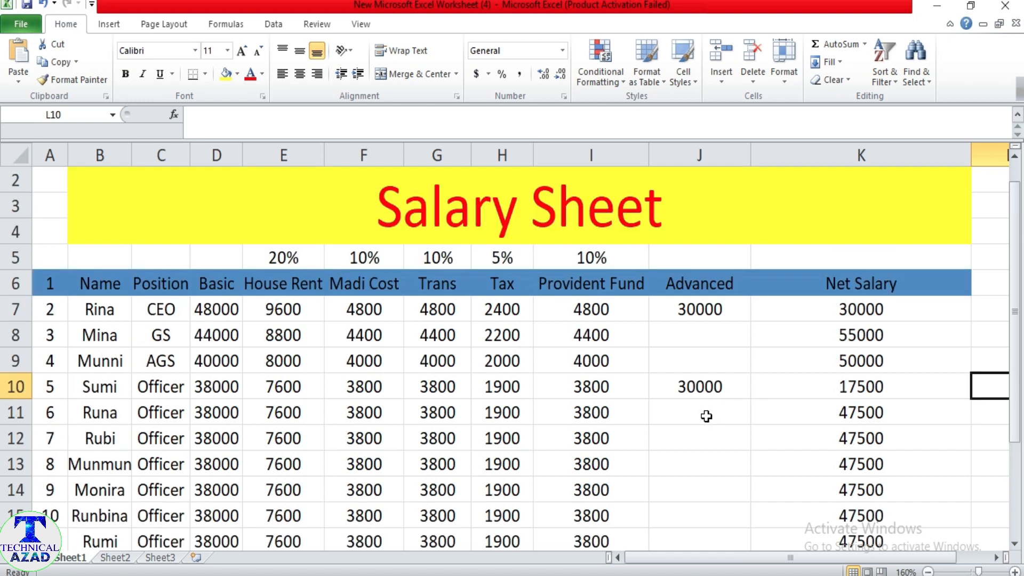
{"action": "scroll", "coordinate": [688, 296], "scroll_direction": "up", "scroll_amount": 1}
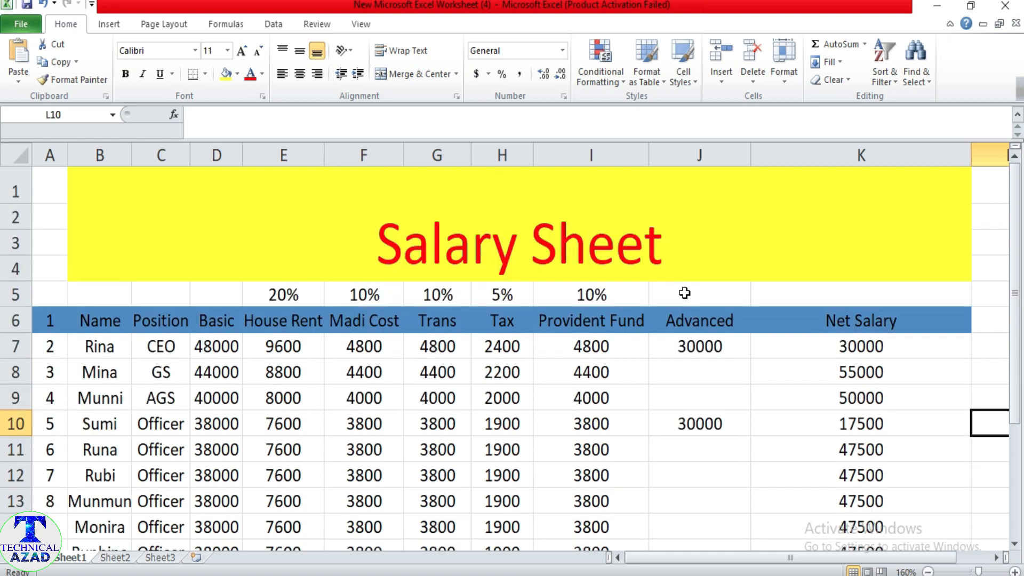
{"action": "scroll", "coordinate": [703, 266], "scroll_direction": "down", "scroll_amount": 2}
{"action": "scroll", "coordinate": [690, 345], "scroll_direction": "up", "scroll_amount": 2}
{"action": "left_click", "coordinate": [46, 182]}
{"action": "left_click_drag", "start_coordinate": [46, 182], "coordinate": [515, 493]}
{"action": "scroll", "coordinate": [641, 484], "scroll_direction": "up", "scroll_amount": 2}
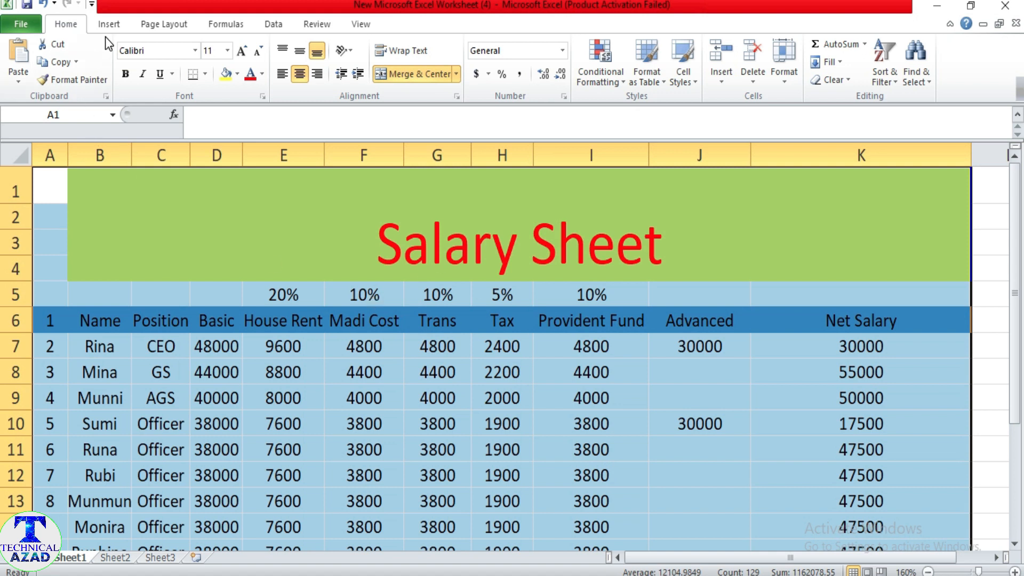
{"action": "left_click", "coordinate": [168, 25]}
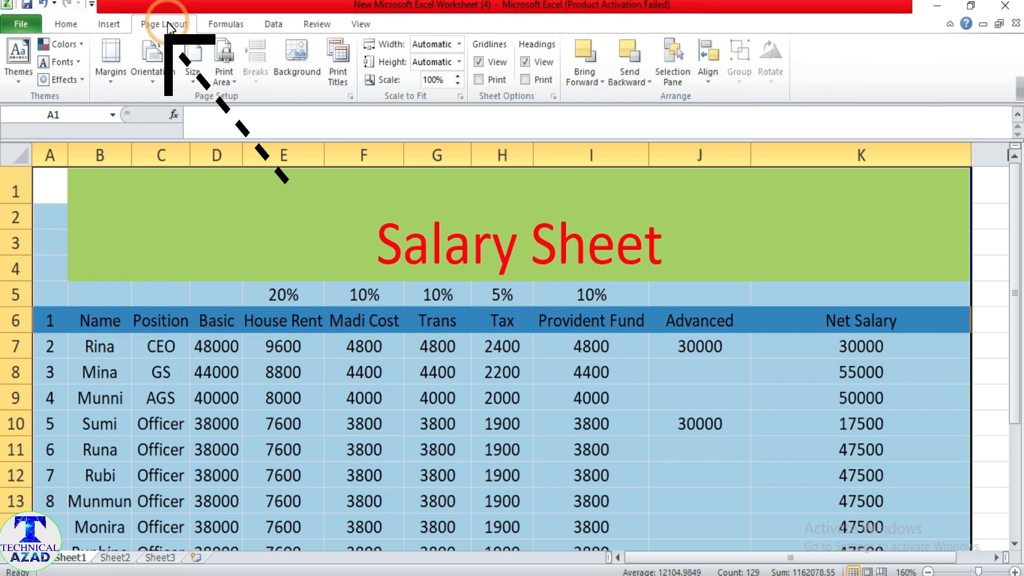
{"action": "left_click", "coordinate": [232, 80]}
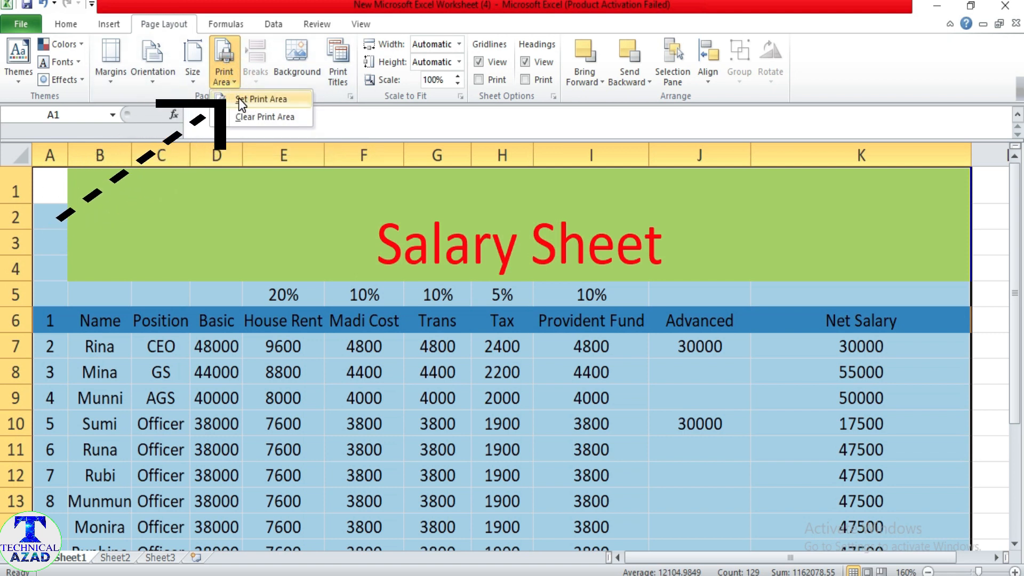
{"action": "left_click", "coordinate": [274, 98]}
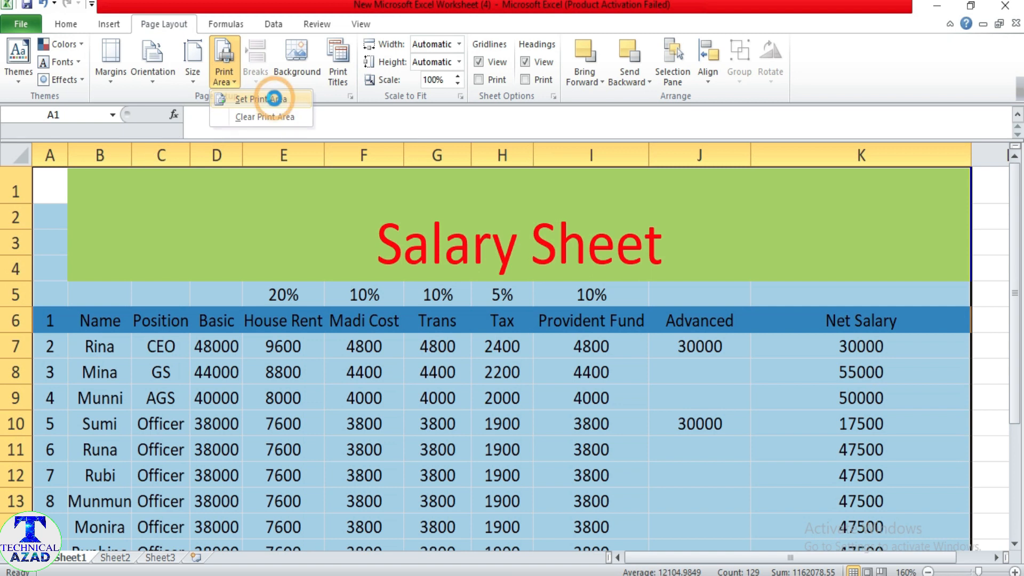